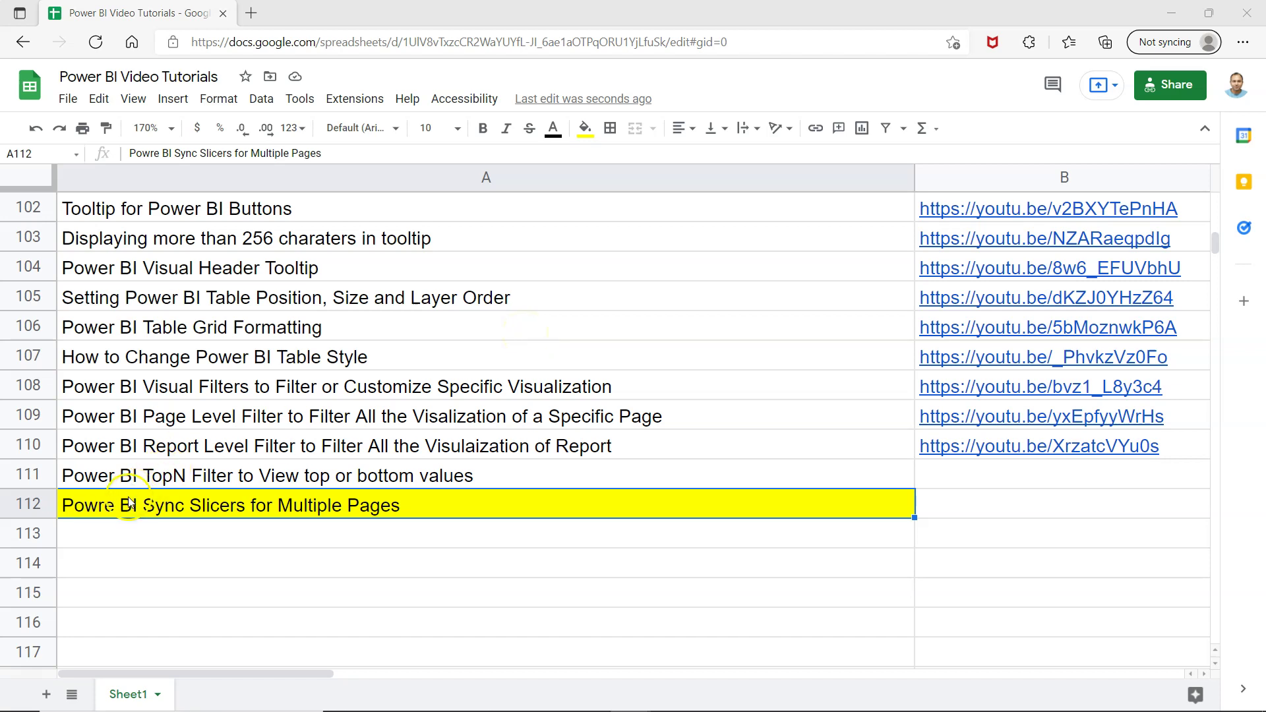
- Correct 'Powre' to 'Power' in the A112 title in Google Sheets
click(153, 518)
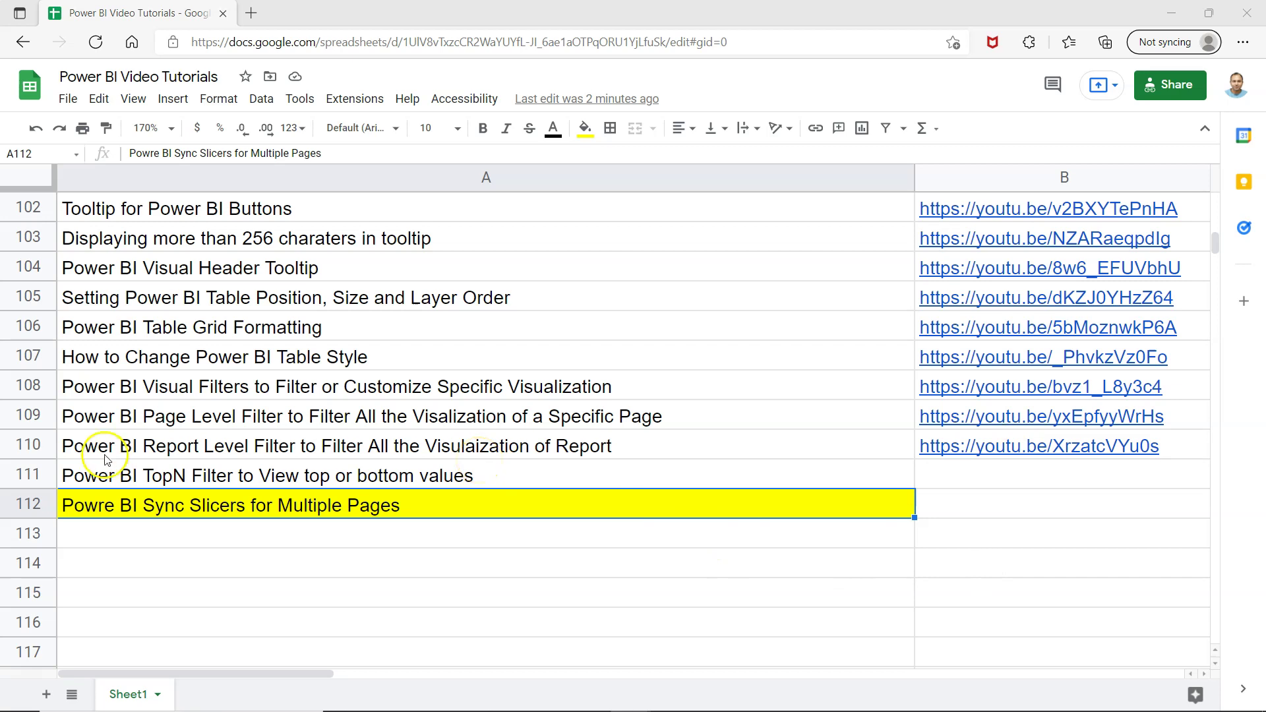
drag(157, 153, 221, 247)
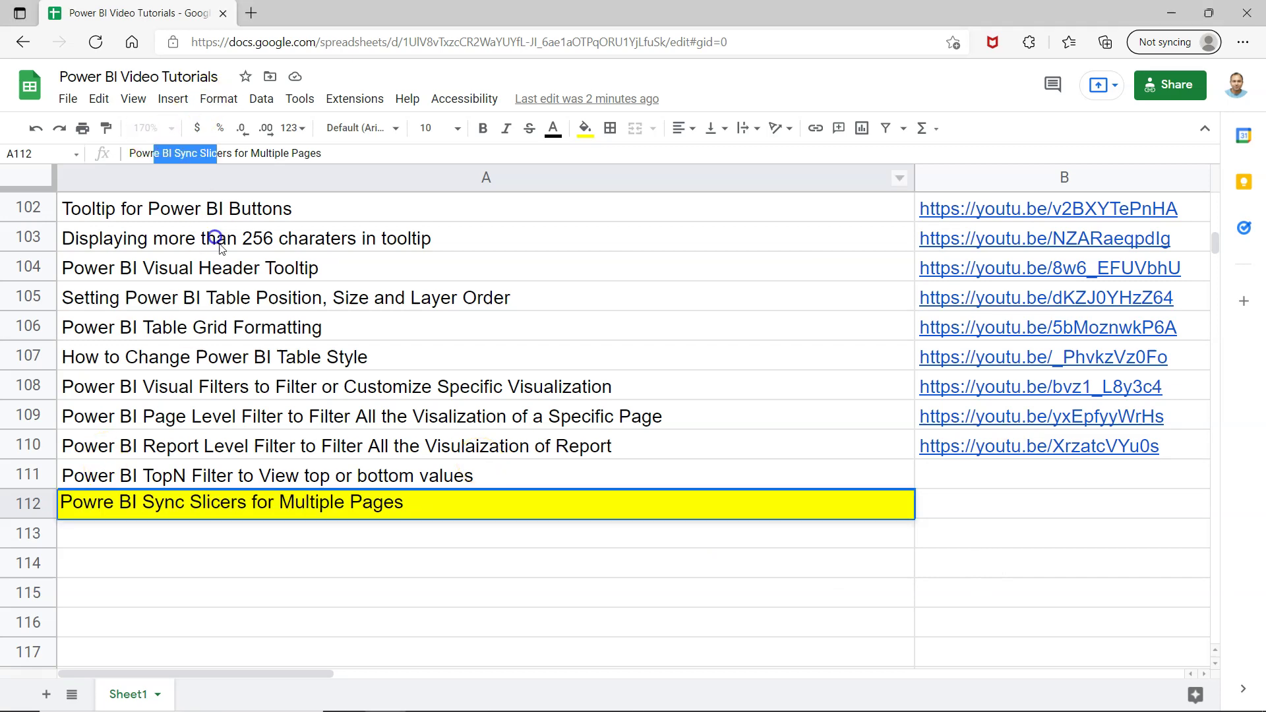
key(Left)
key(BackSpace)
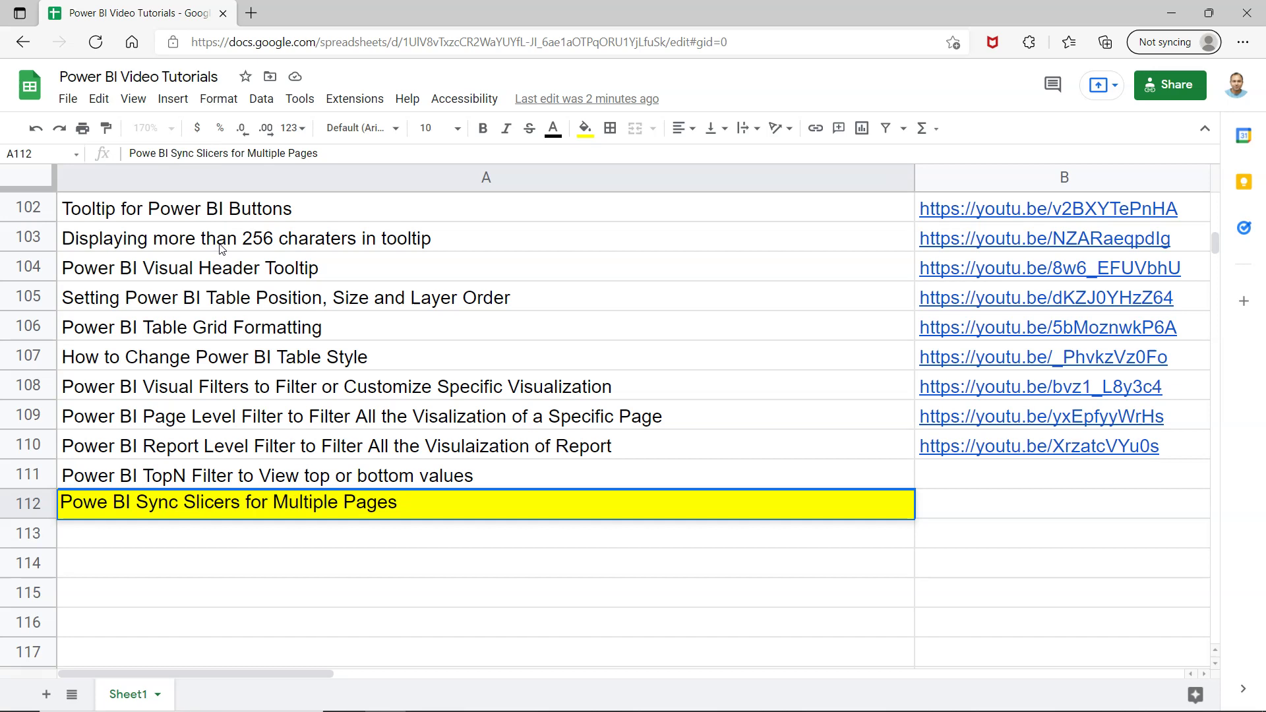
text(r)
key(Tab)
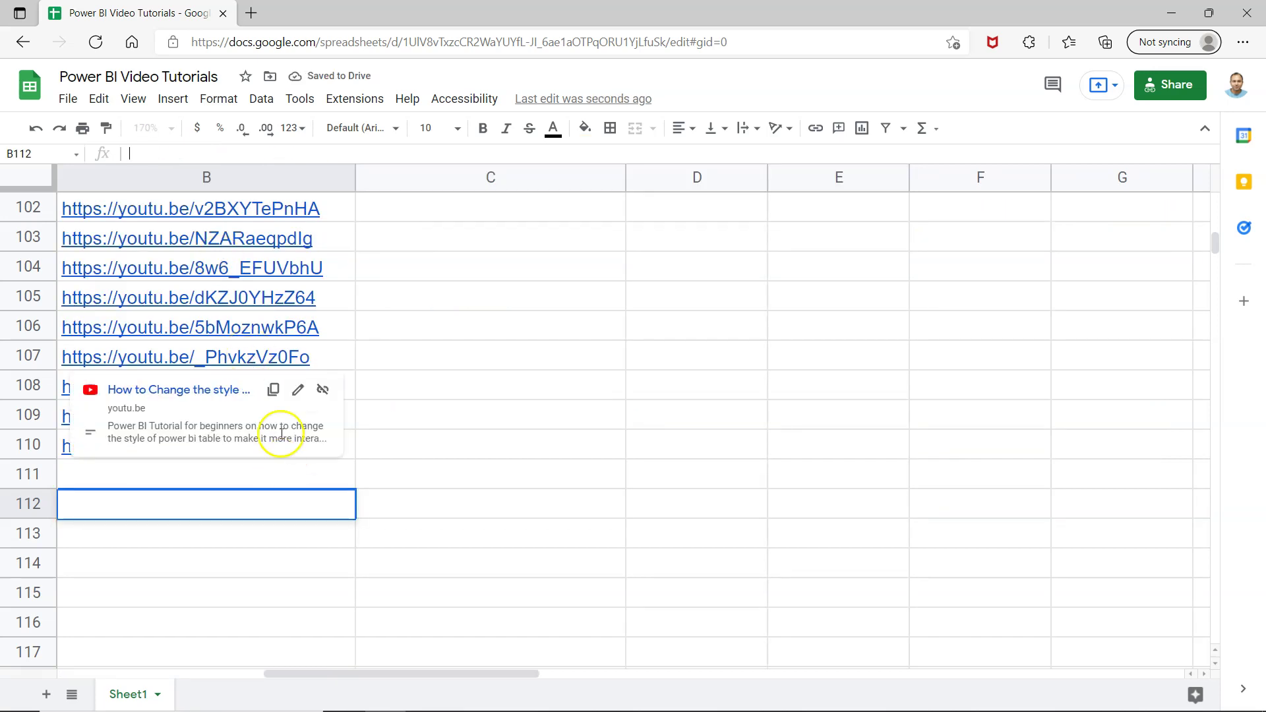
- Dismiss the link preview and check the corrected A112 title before returning to Power BI
click(239, 514)
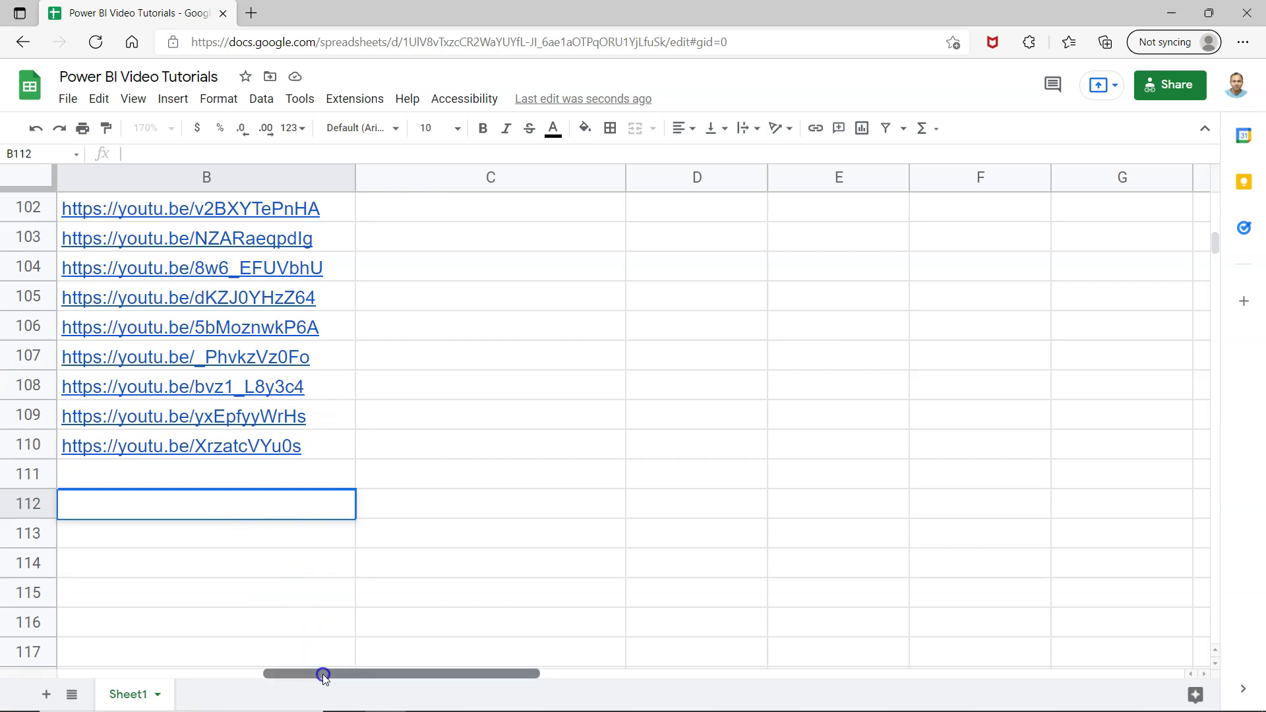
drag(325, 673, 112, 666)
click(406, 504)
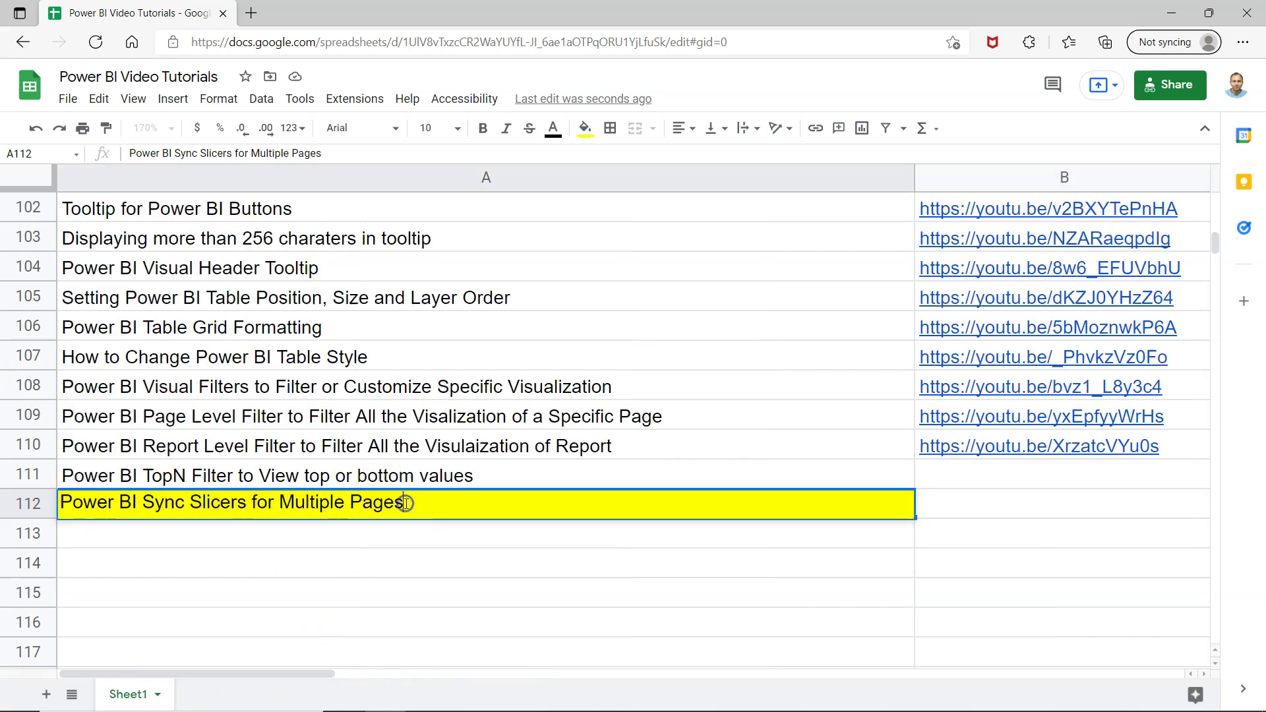
click(466, 535)
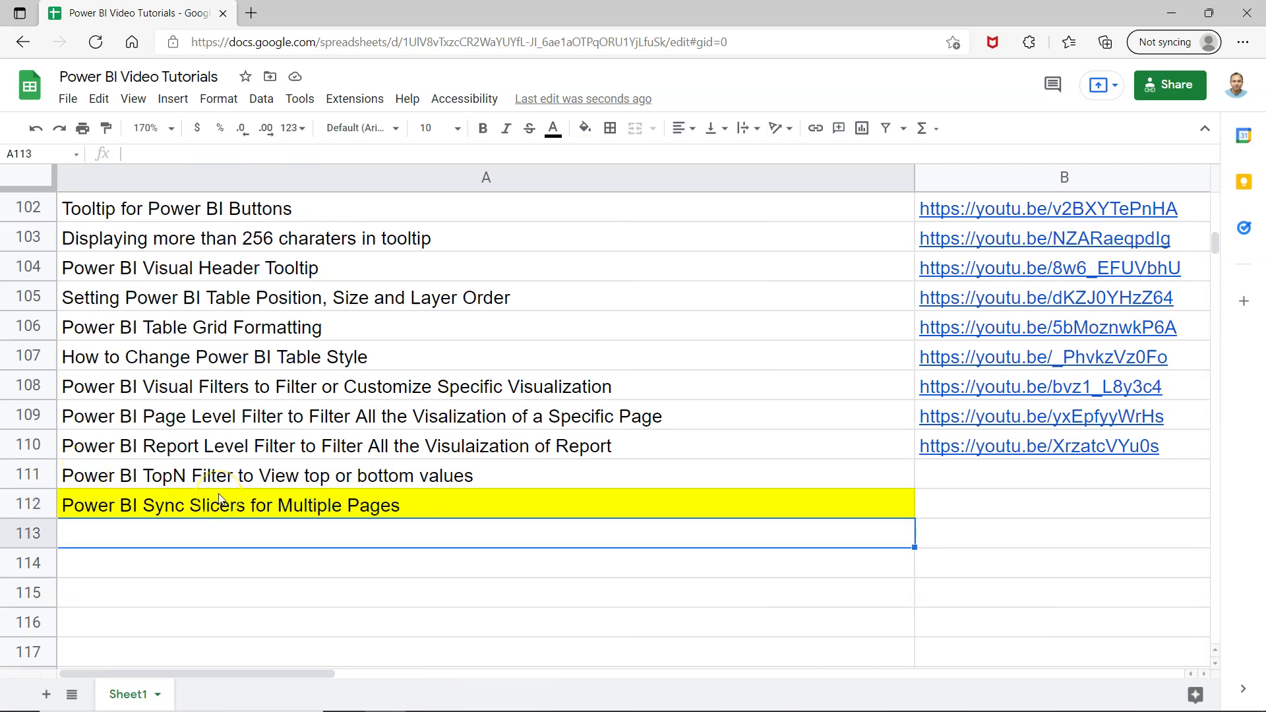
key(alt+Tab)
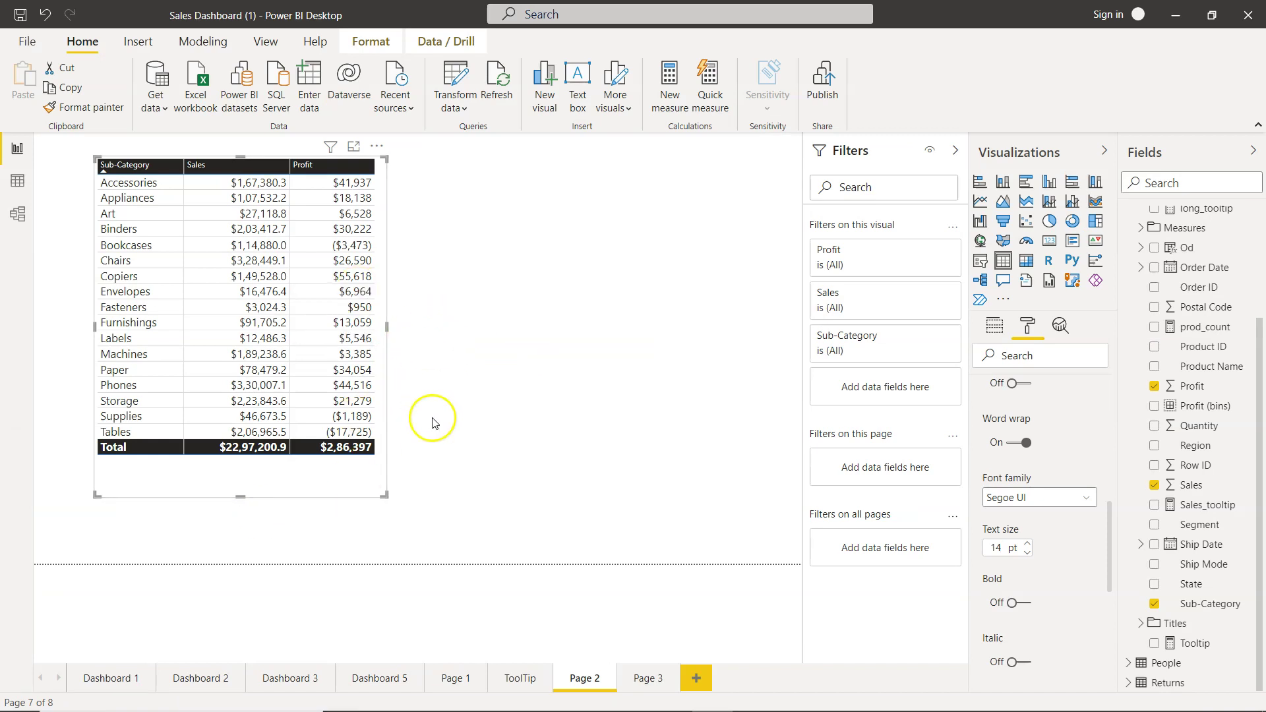
- Select the sub-category sales table on Page 3
mouse_move(582, 681)
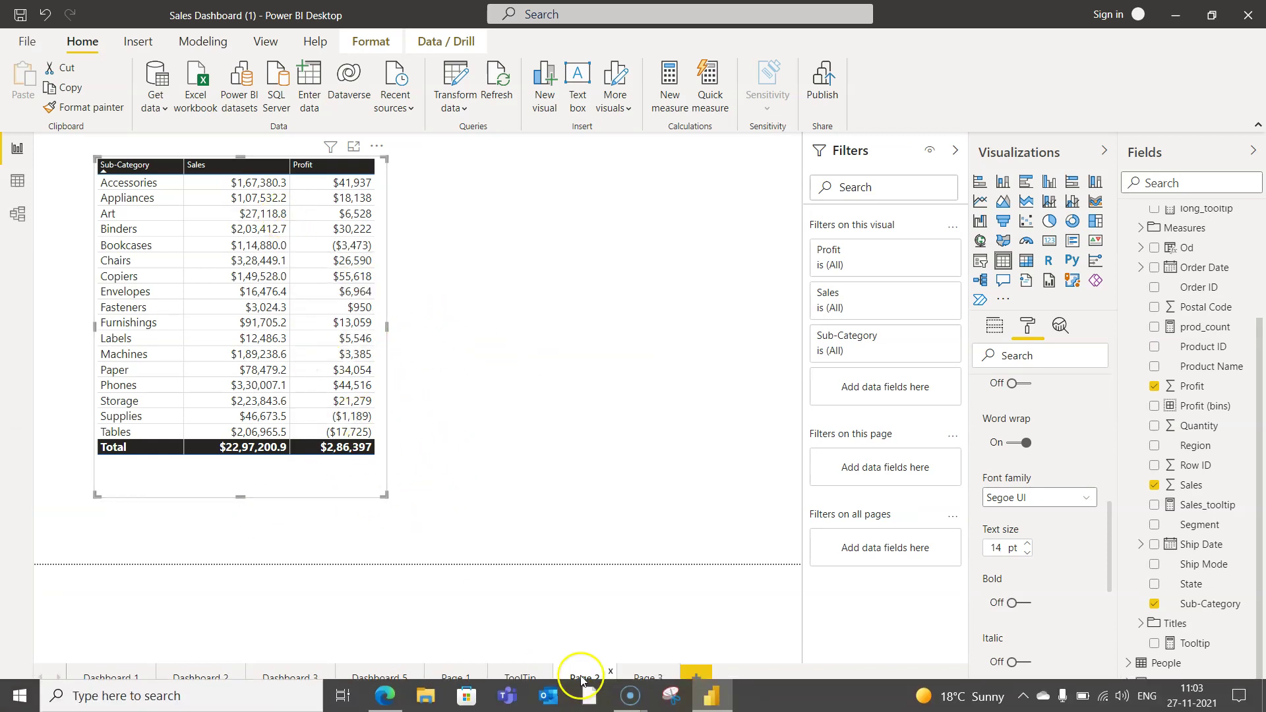
click(645, 679)
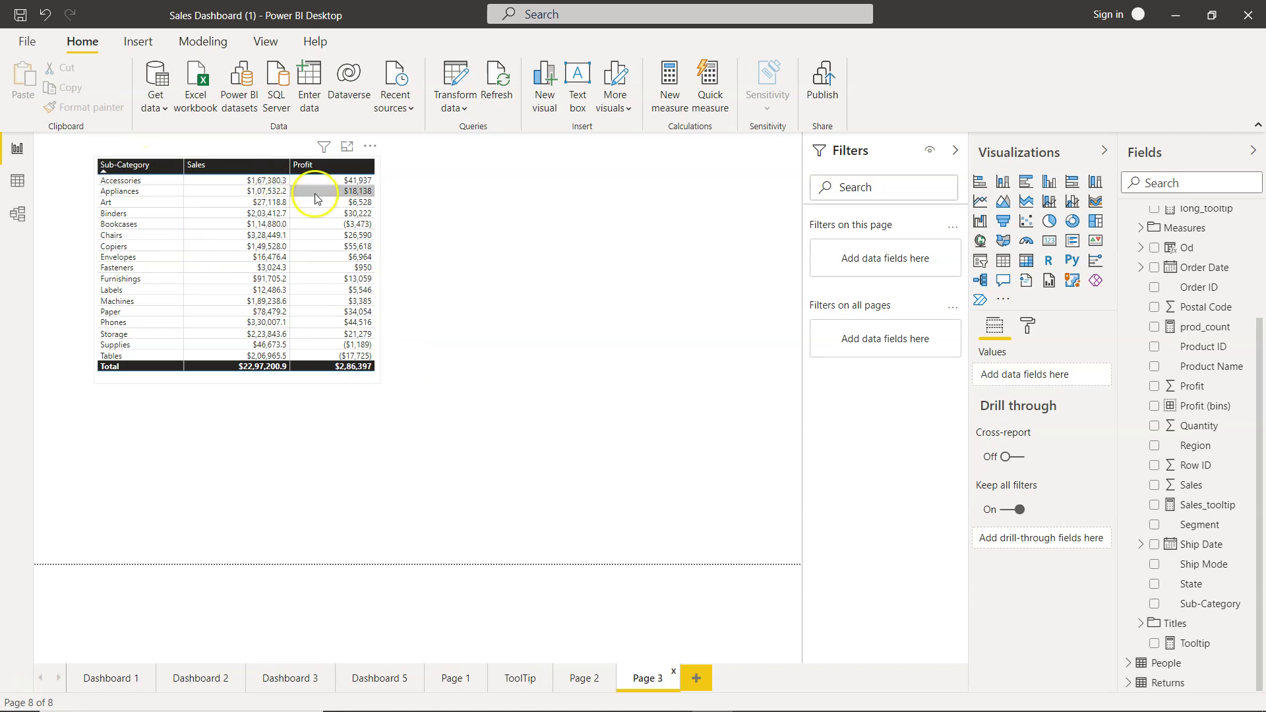
click(378, 220)
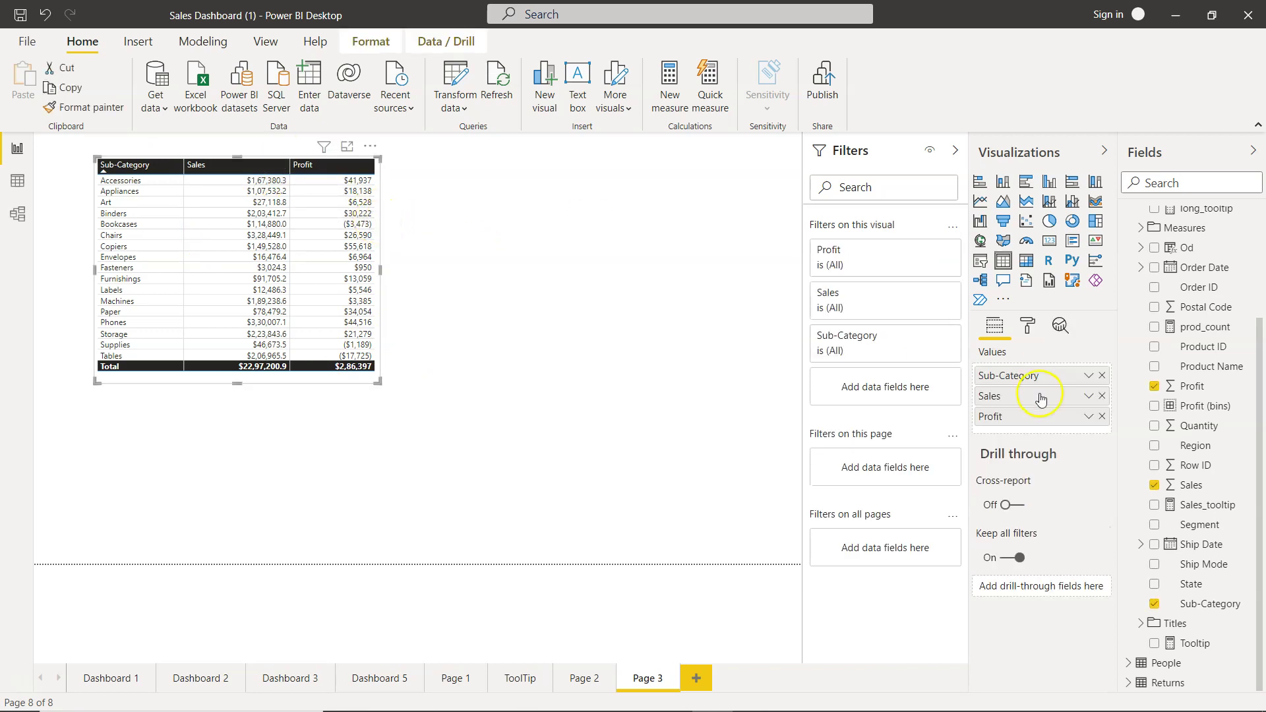
- Set the table's value text to 17 pt, enlarge the table, and return to Page 2
click(1028, 325)
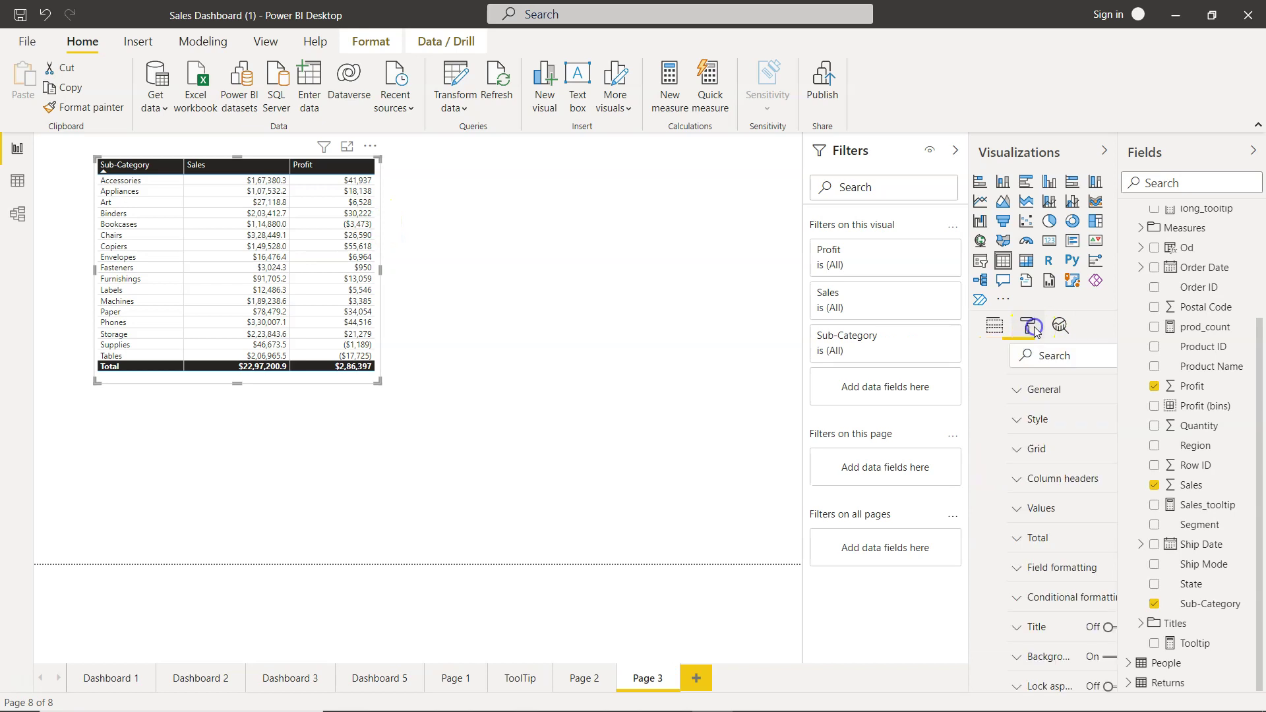
click(1003, 508)
scroll(1012, 567, down, 3)
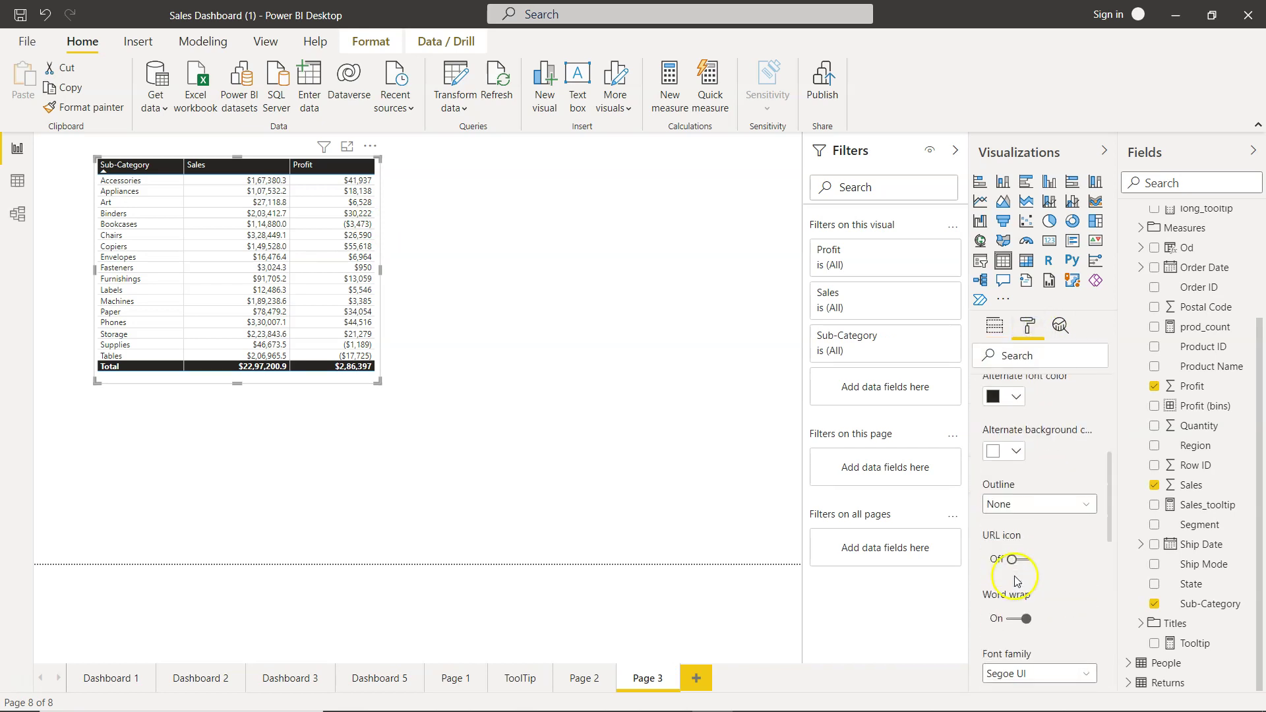
scroll(1017, 581, down, 3)
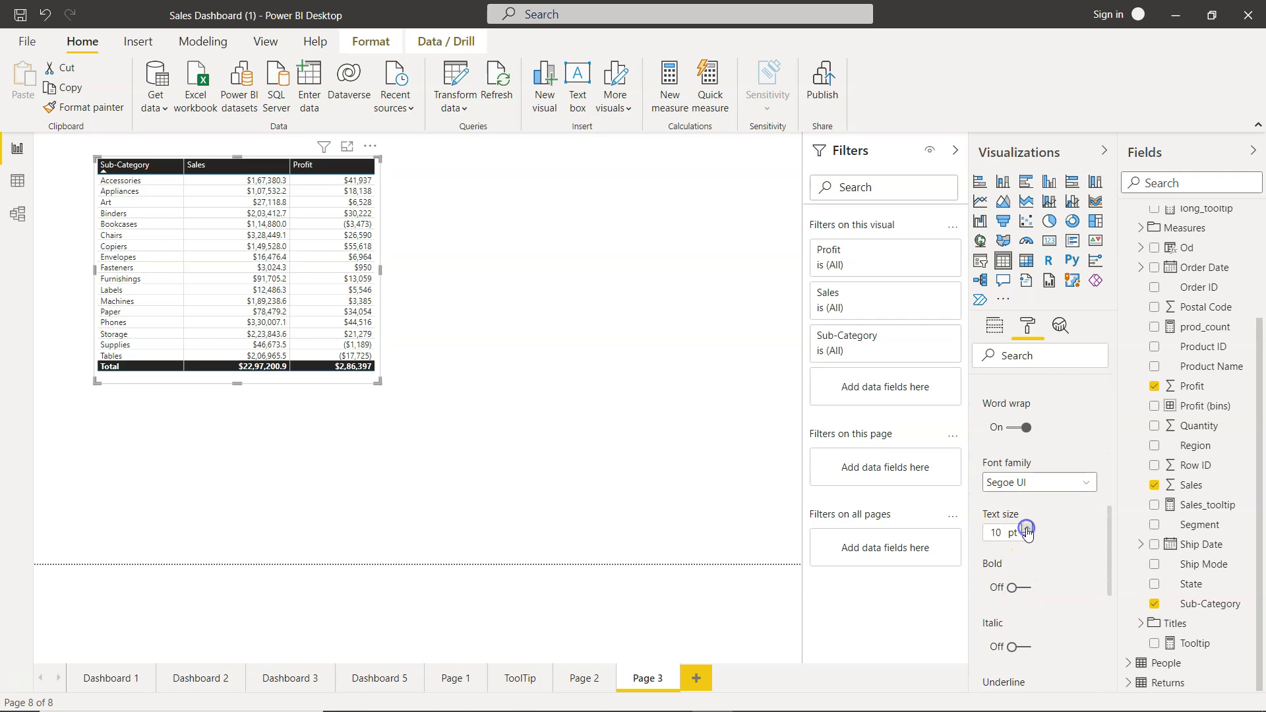
click(1027, 529)
click(1027, 529)
click(1027, 529)
click(1027, 530)
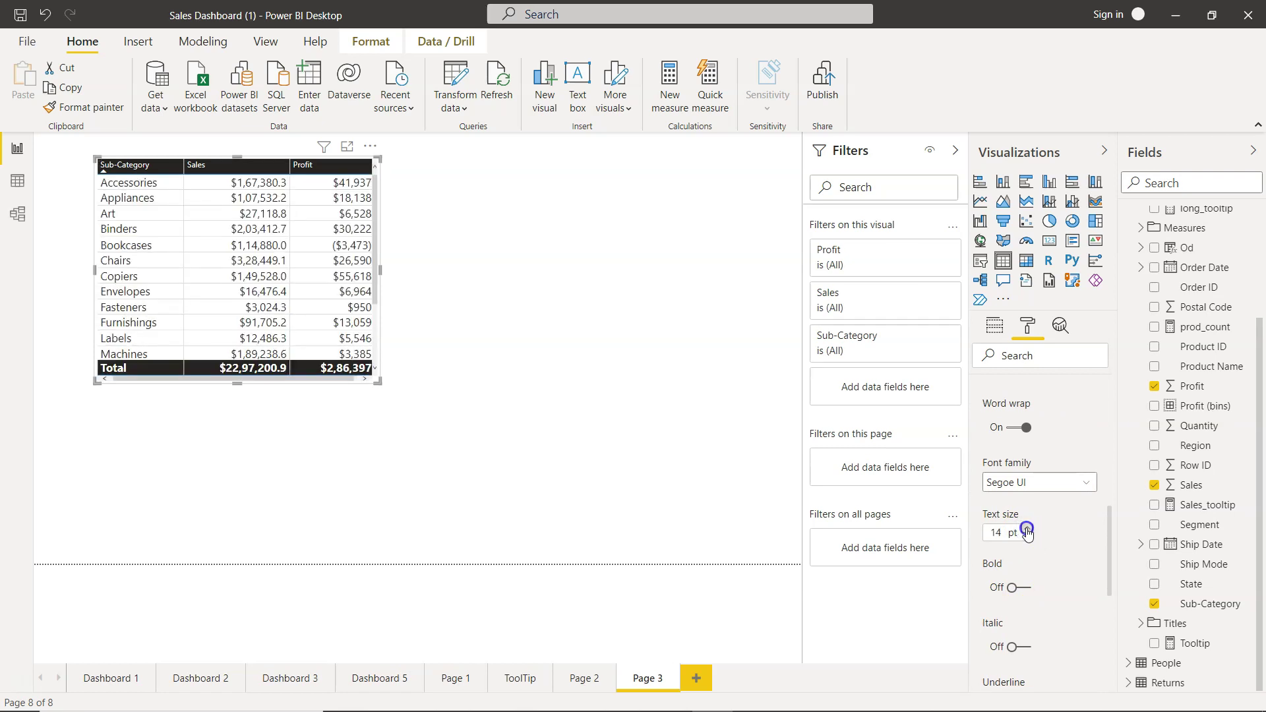
click(1026, 529)
click(1026, 530)
click(1027, 530)
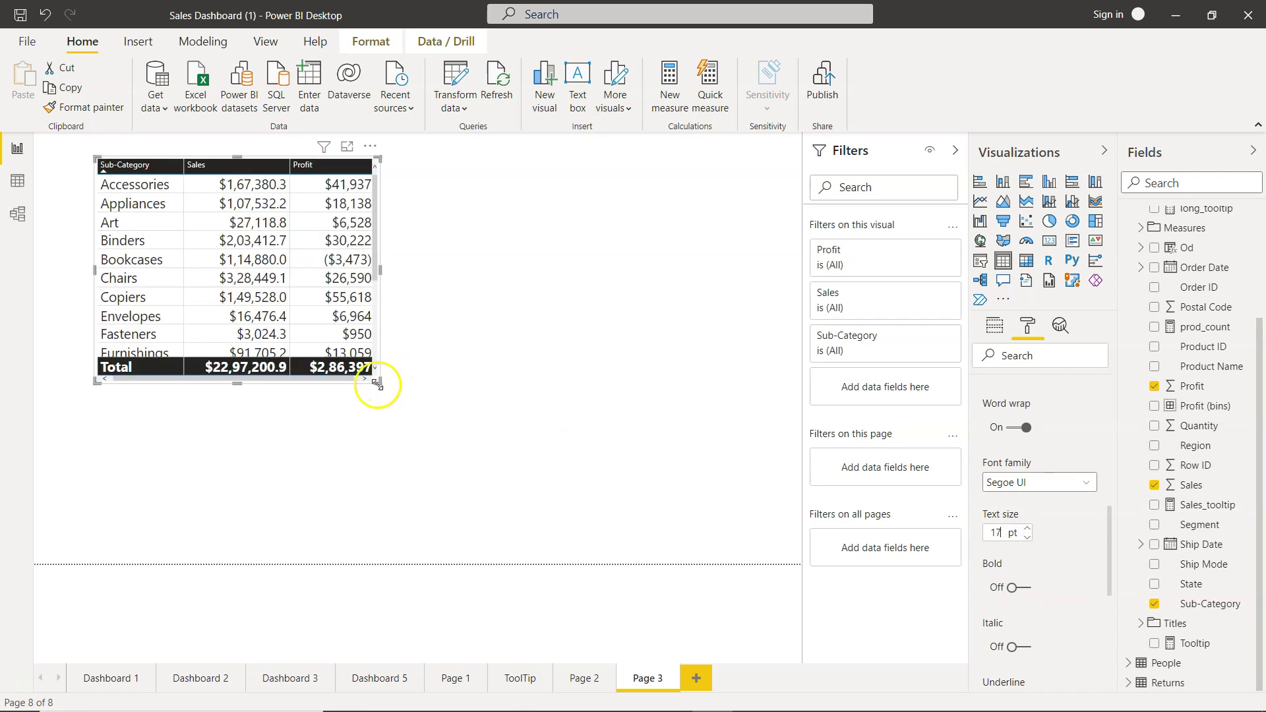
drag(378, 383, 552, 508)
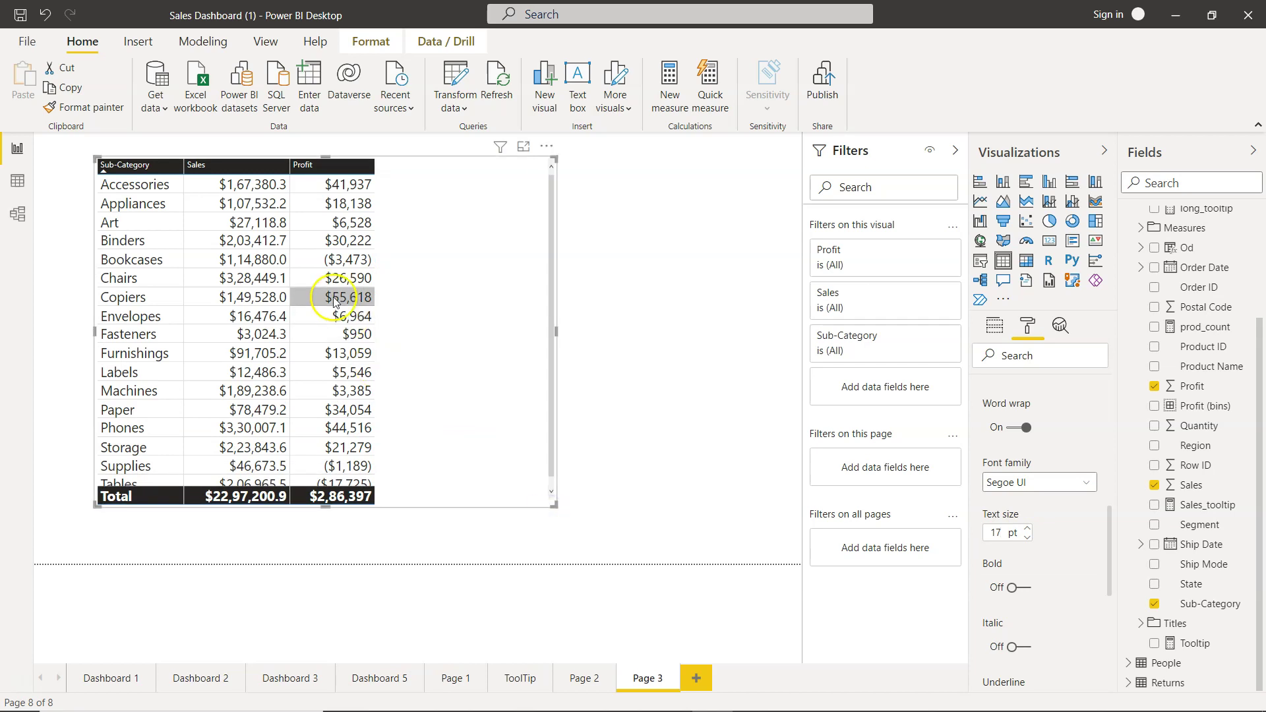
click(575, 681)
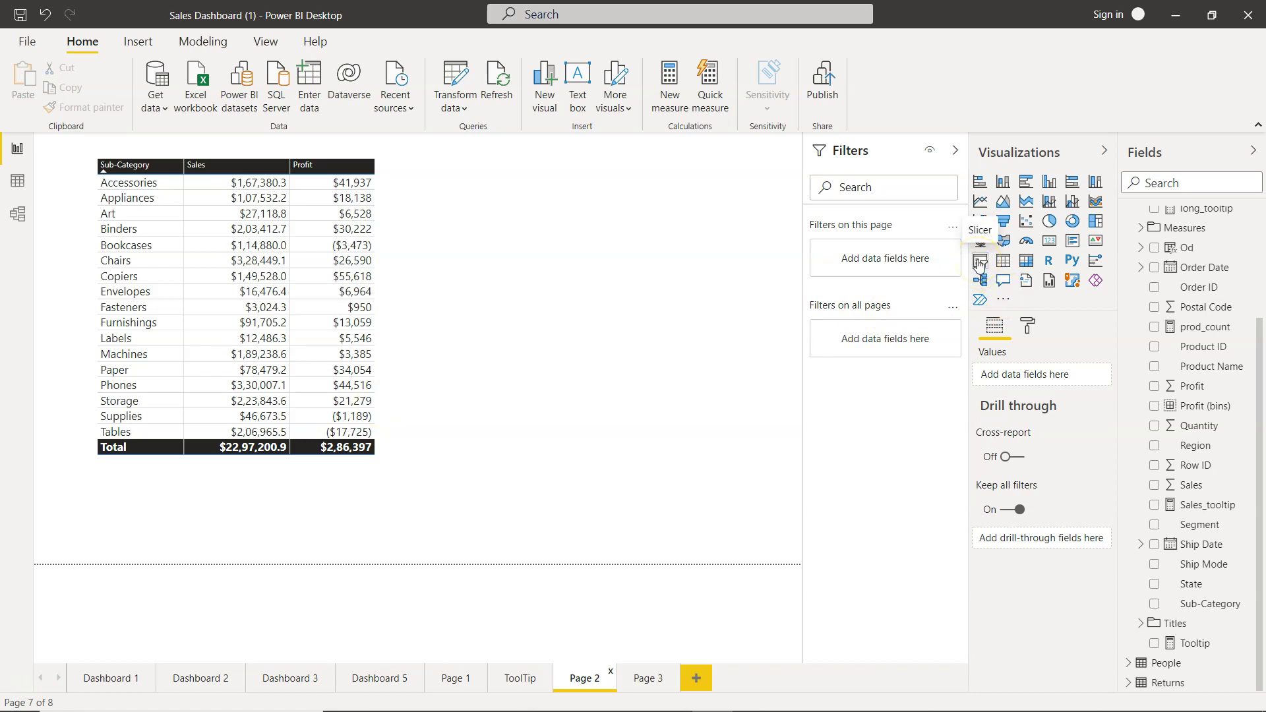
- Add a slicer to Page 2 using the Category field
click(980, 262)
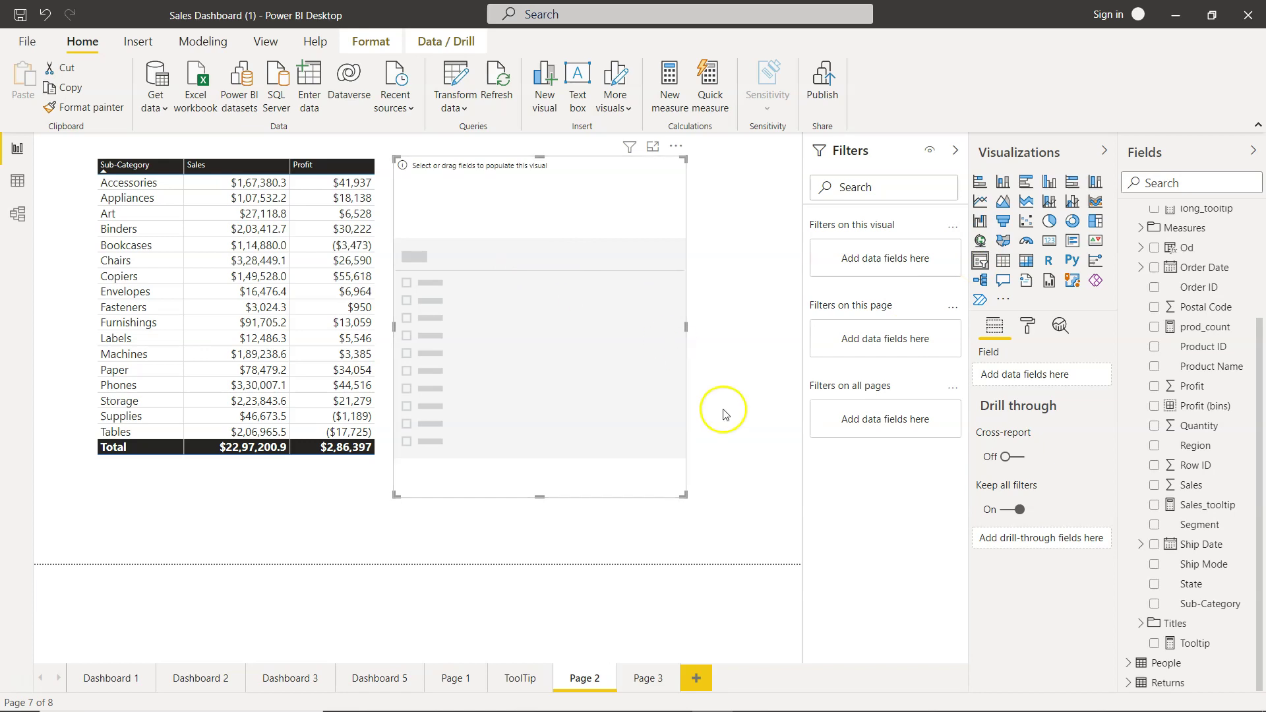
scroll(1144, 378, up, 3)
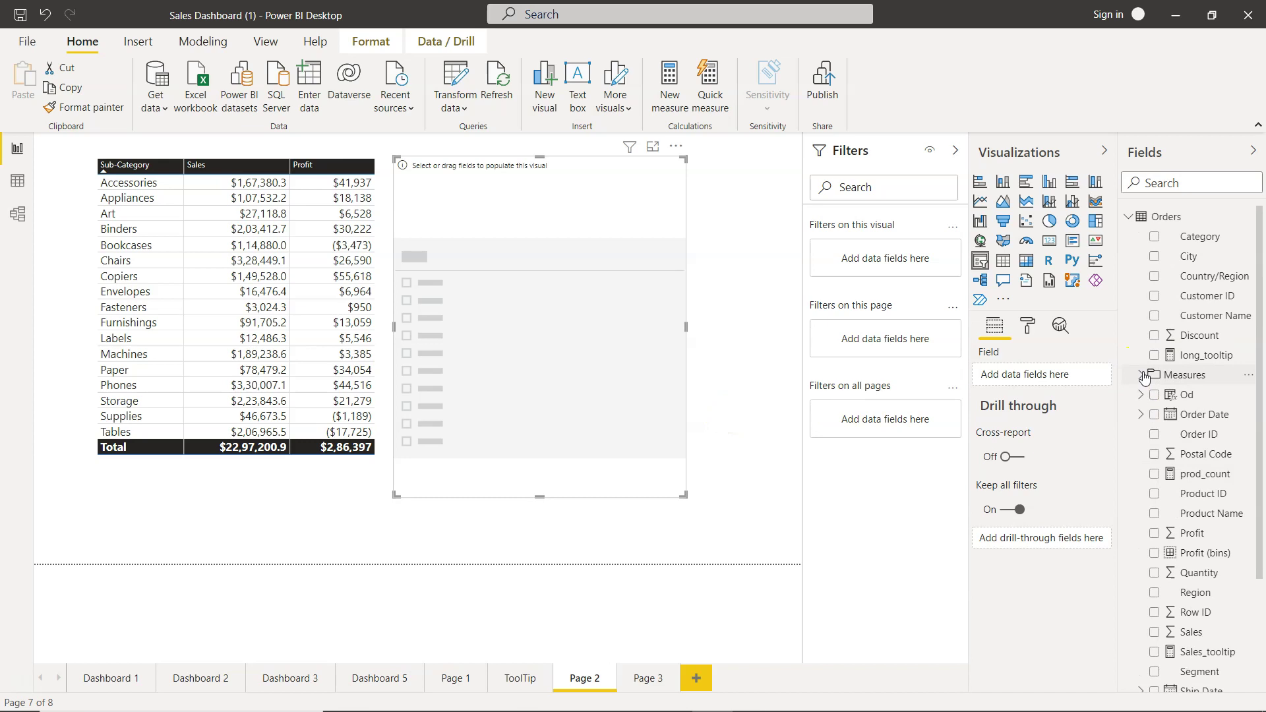
click(1152, 239)
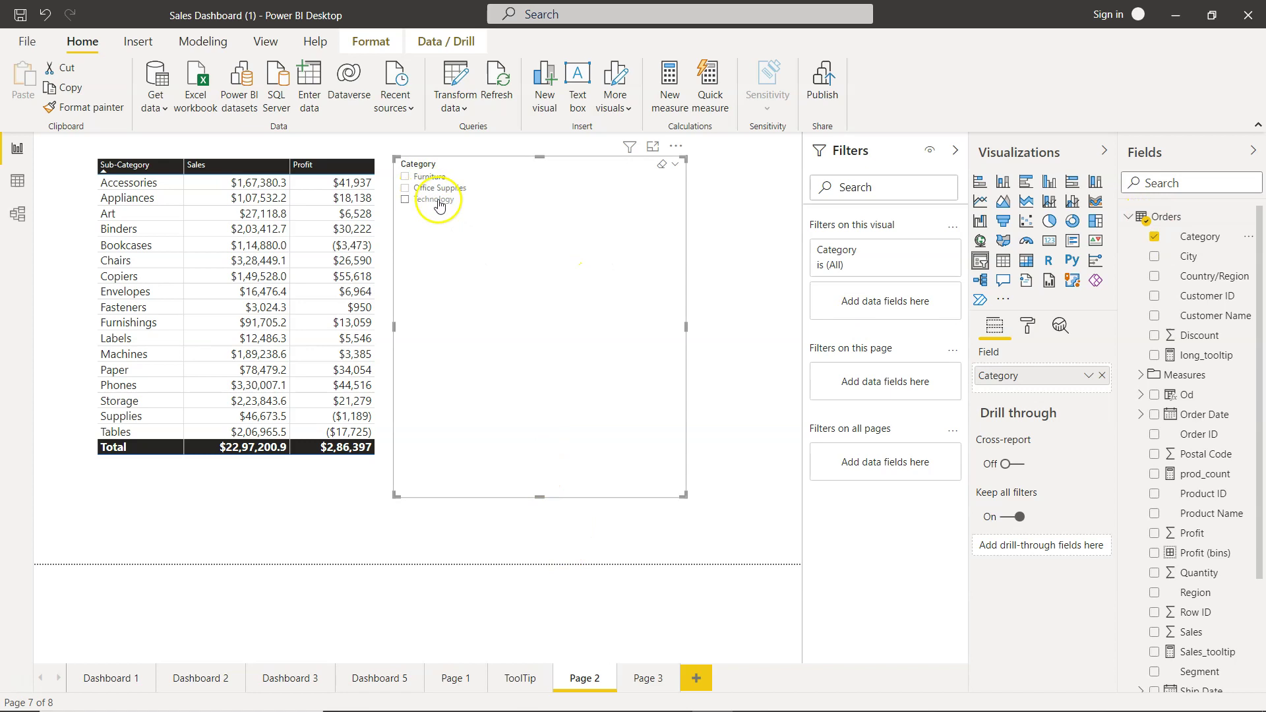
- Raise the slicer's item text size to 19 pt
click(1027, 325)
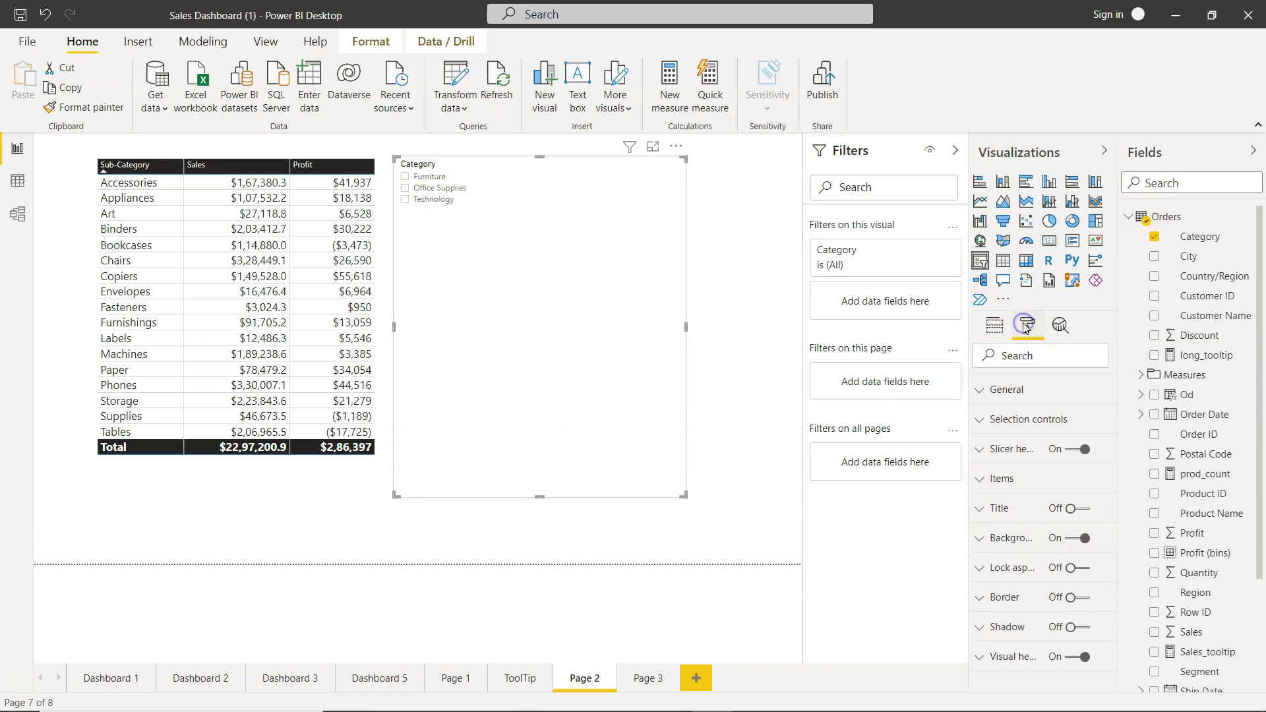
click(990, 478)
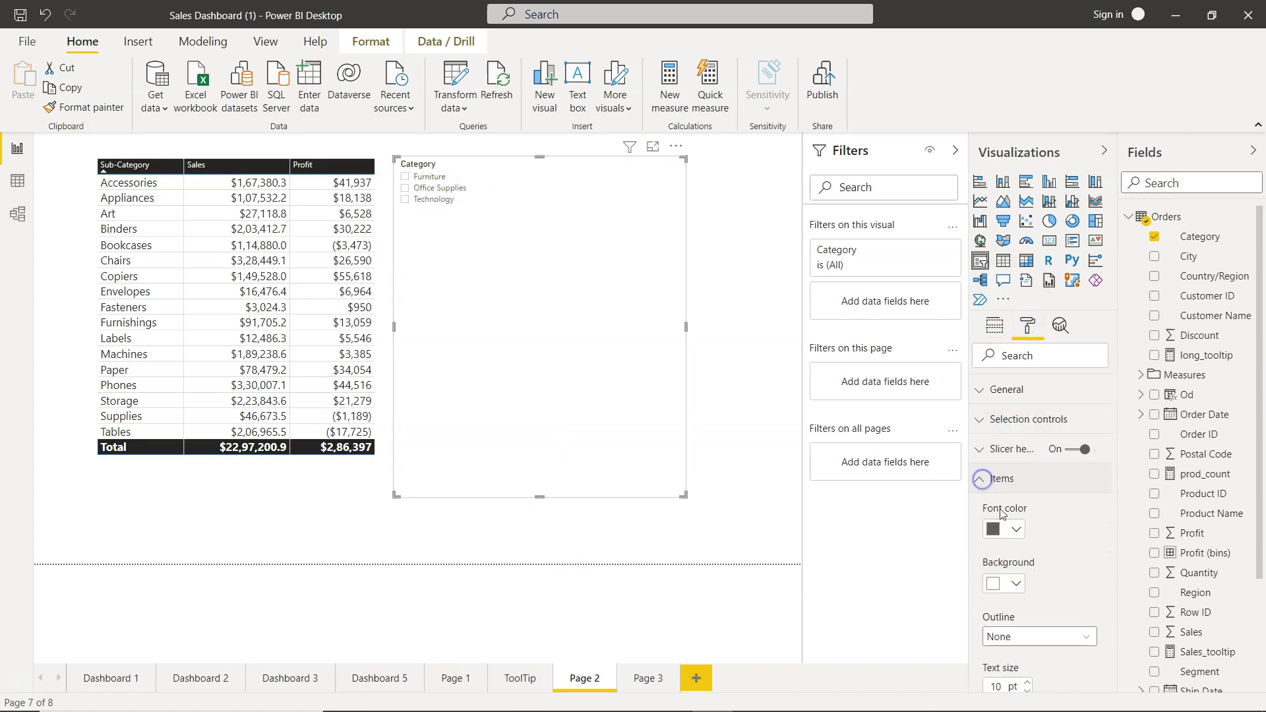
scroll(1013, 537, down, 2)
click(1026, 535)
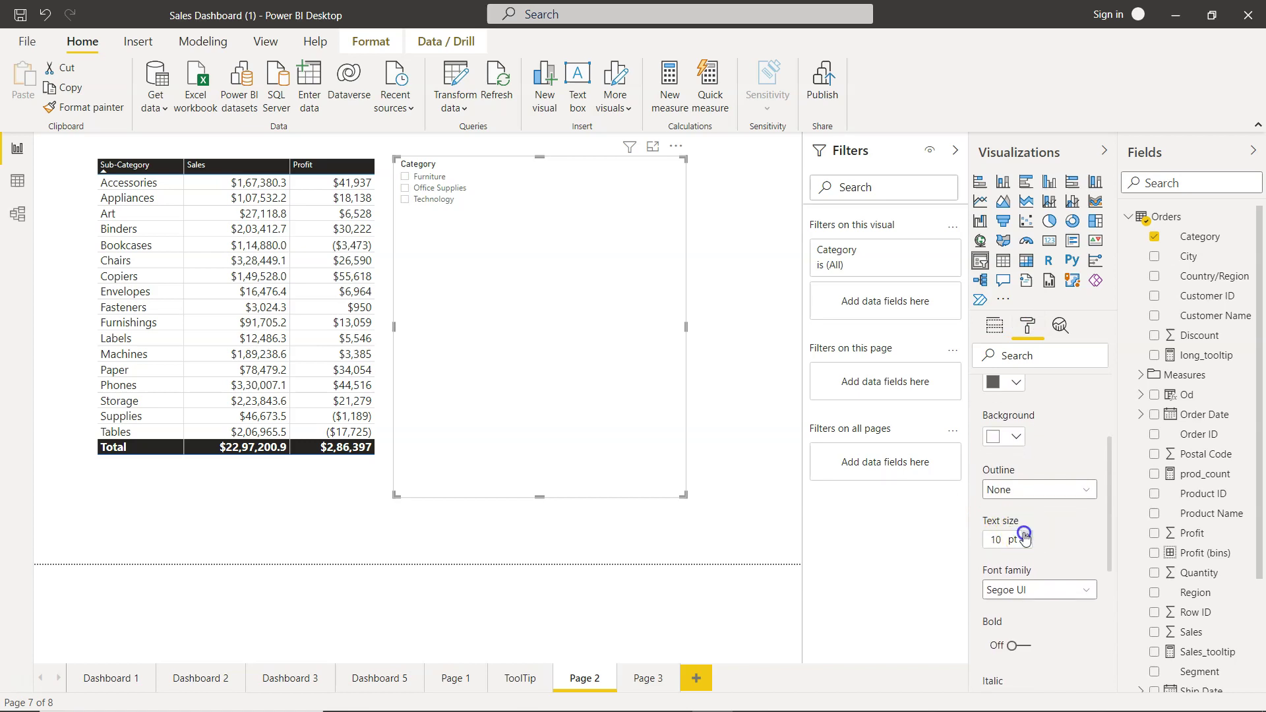
click(1027, 535)
click(1027, 535)
click(1027, 535)
click(1027, 535)
click(1026, 535)
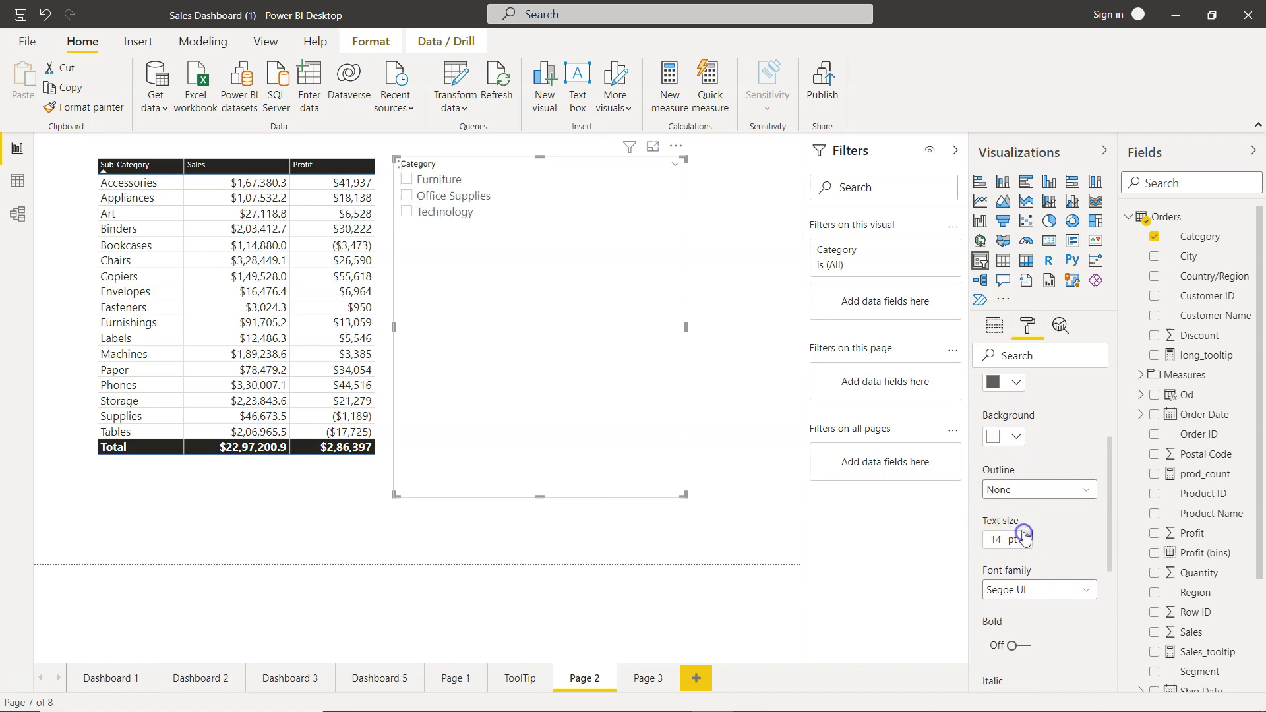
click(1026, 535)
click(1026, 535)
click(1027, 535)
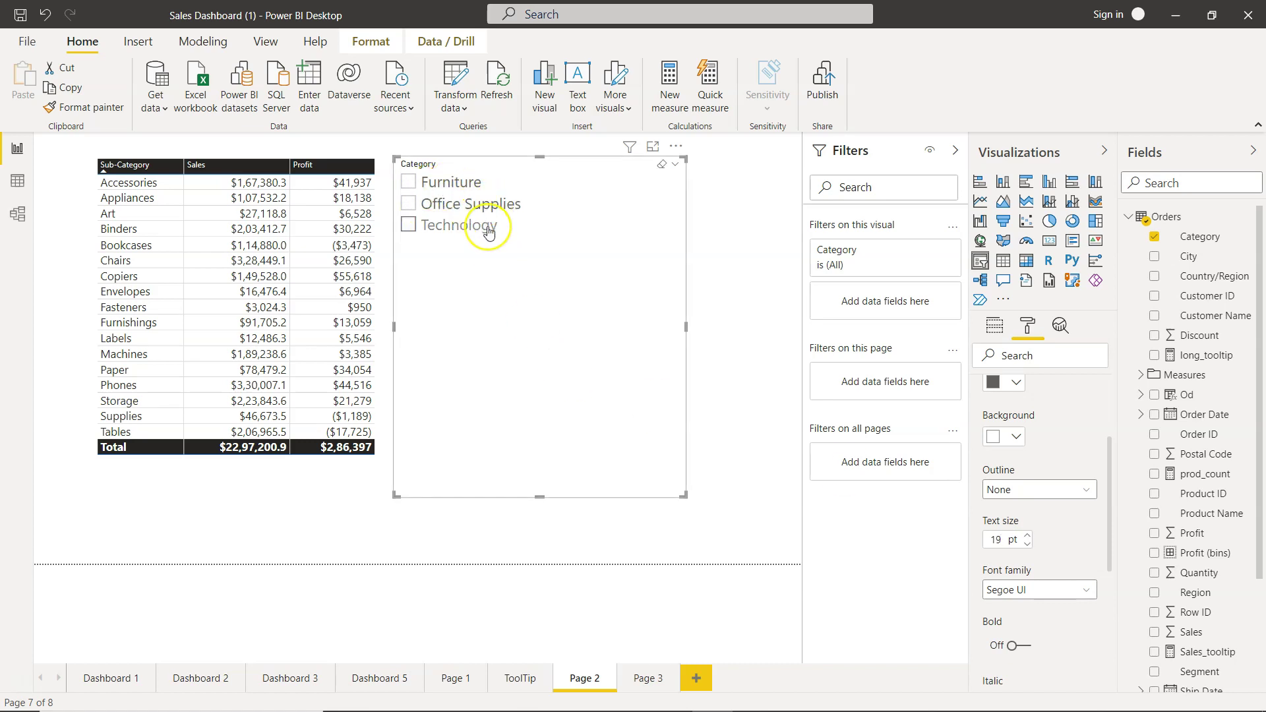
- Select Furniture in the Page 2 slicer, compare Page 3's unfiltered table, then open the View ribbon
click(451, 186)
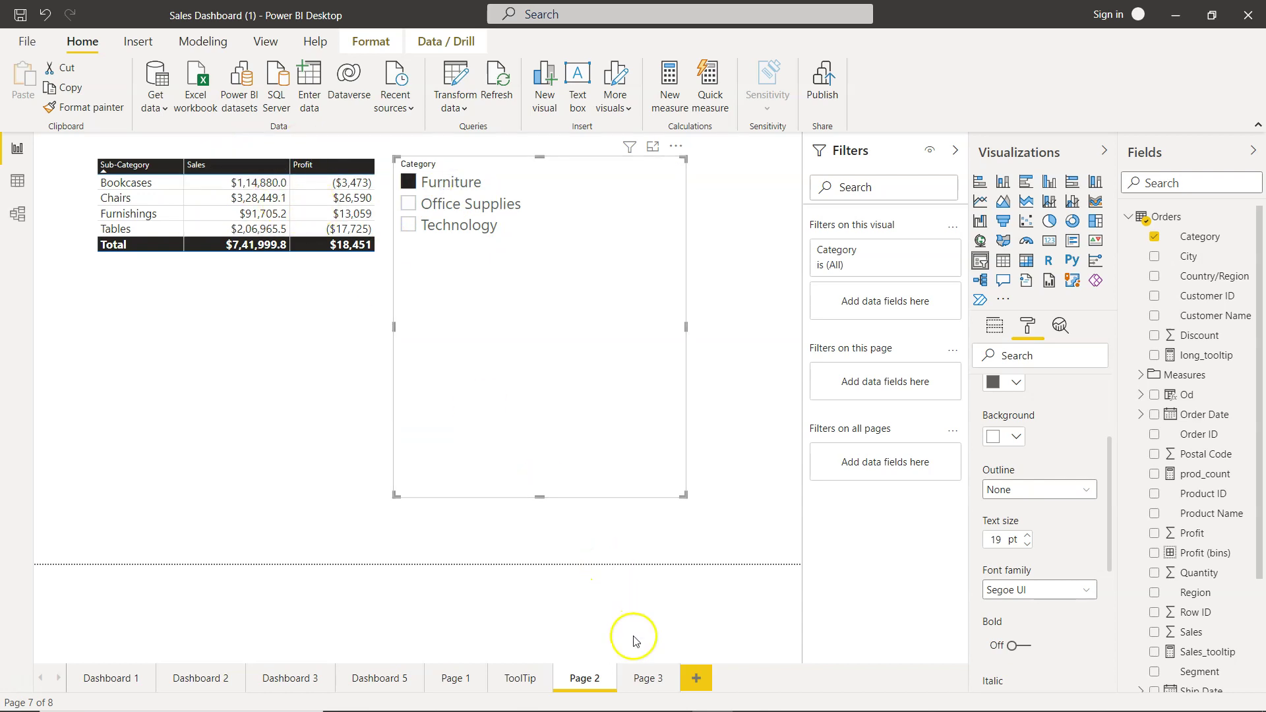
click(646, 680)
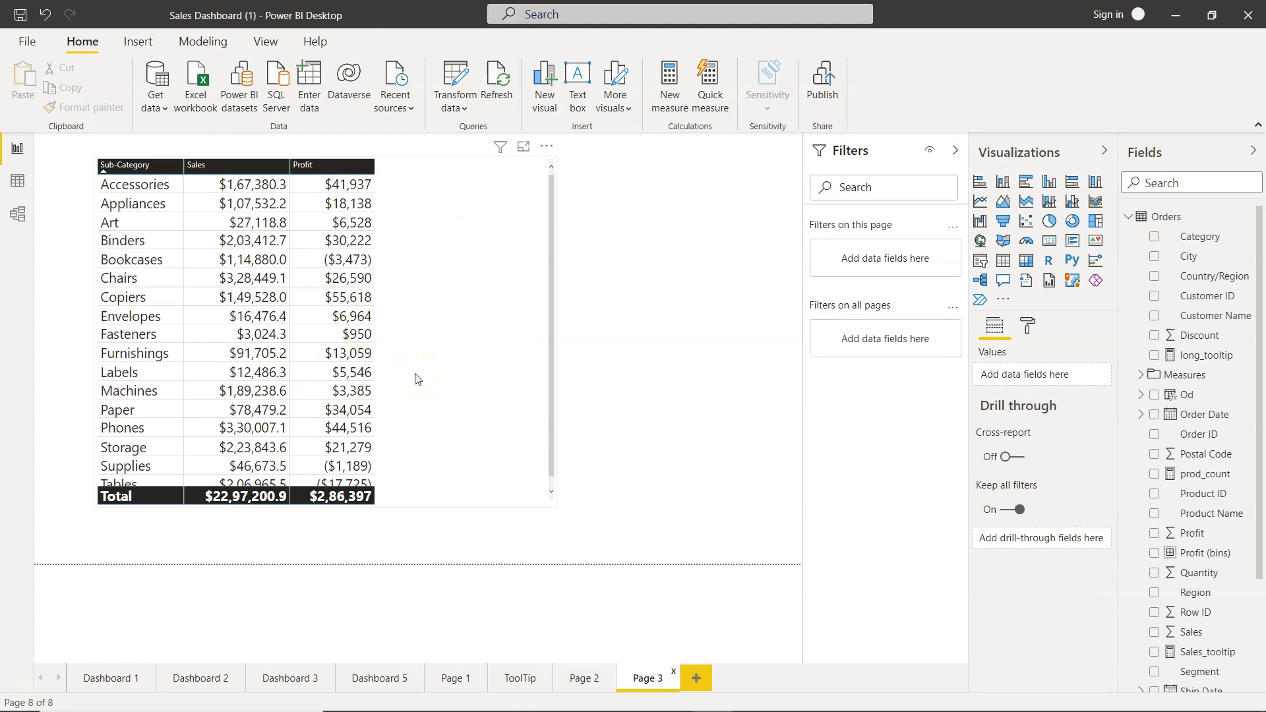
click(582, 679)
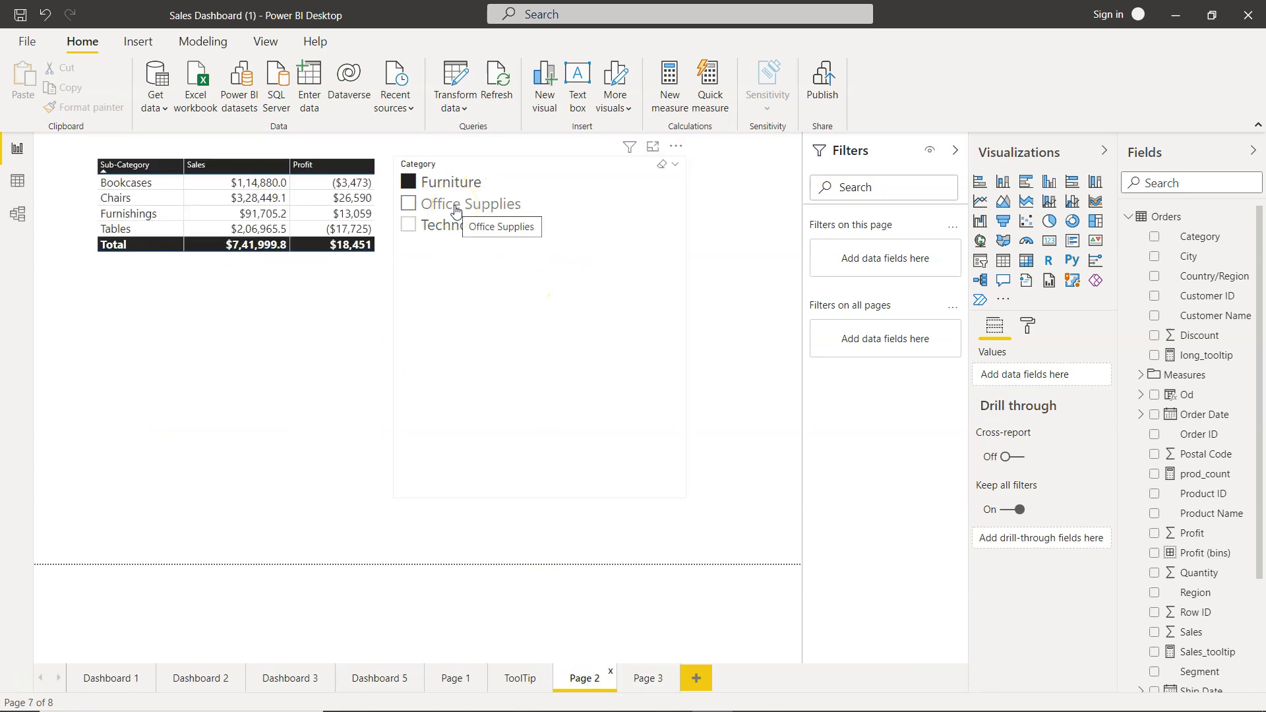
click(647, 680)
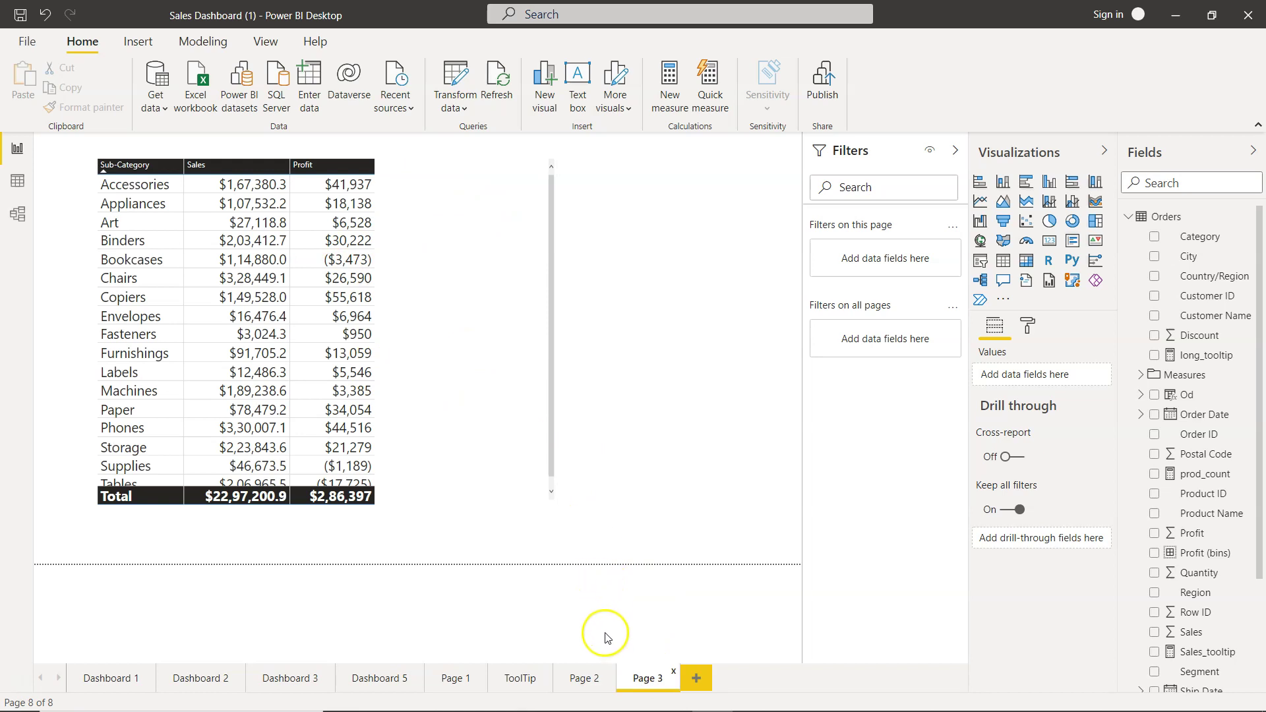
click(582, 678)
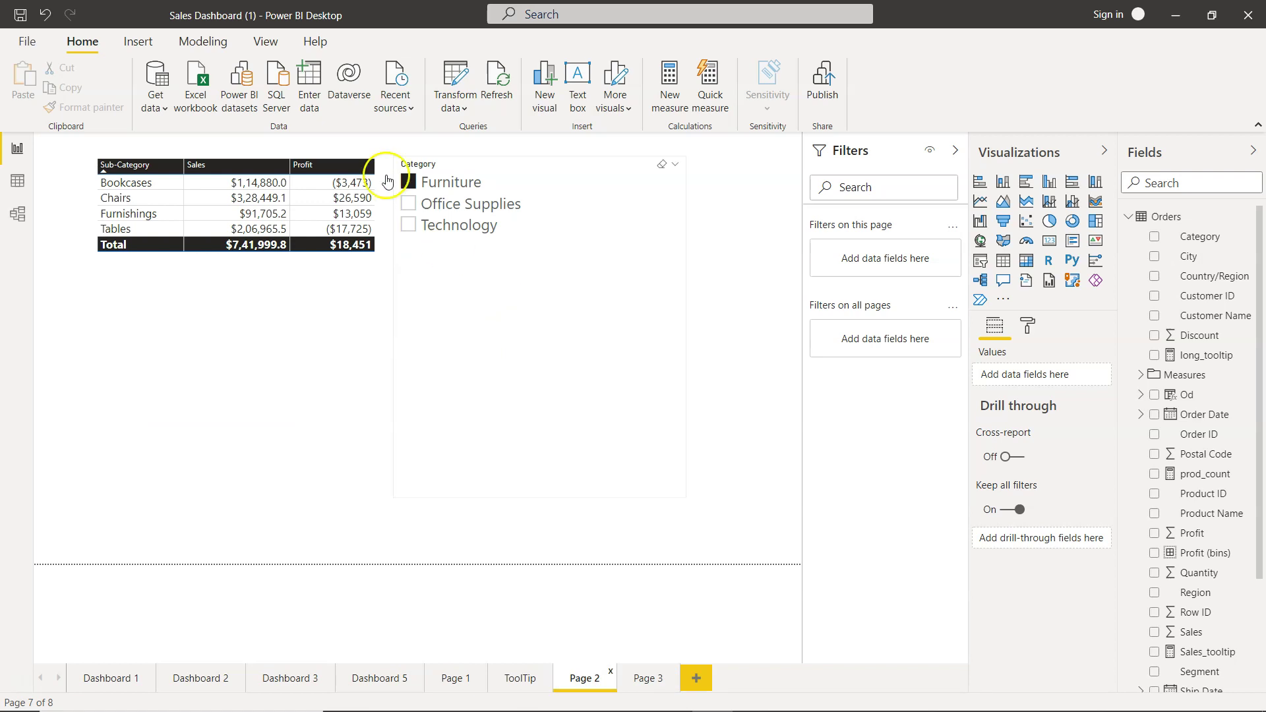
click(265, 41)
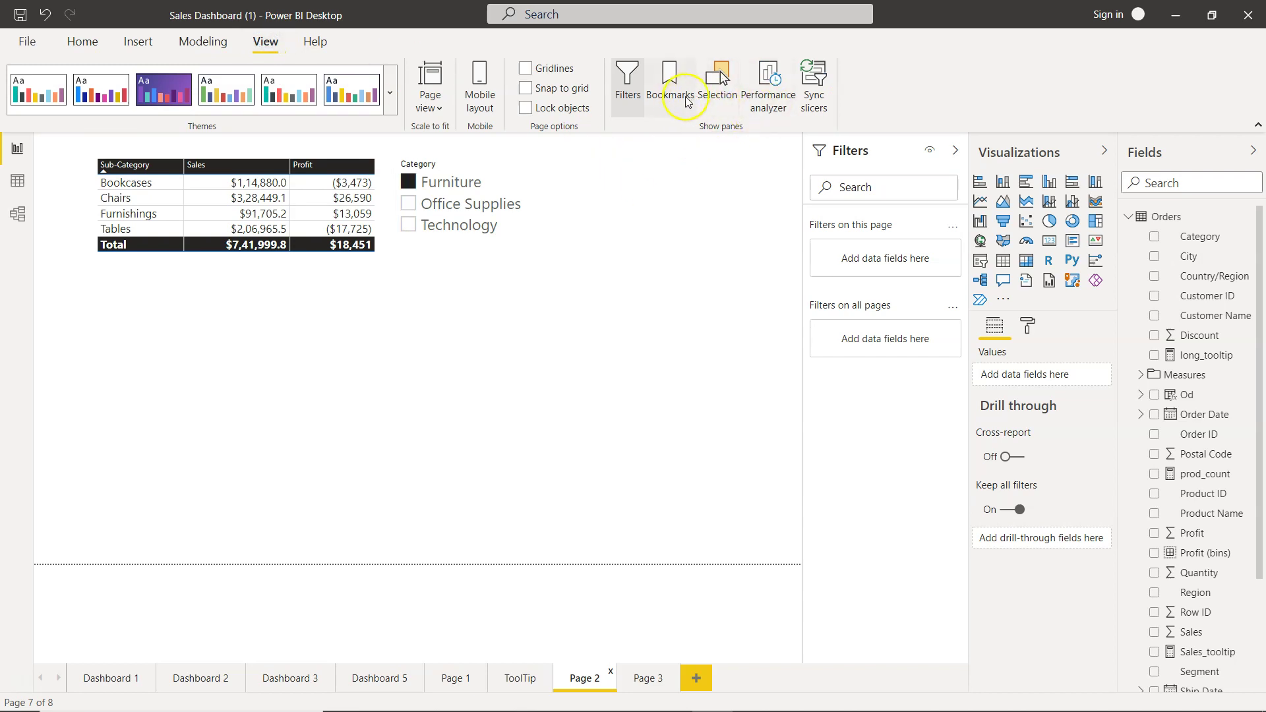
- In Sync slicers, make the Category slicer visible on Pages 2 and 3 and synced to Page 3
click(817, 92)
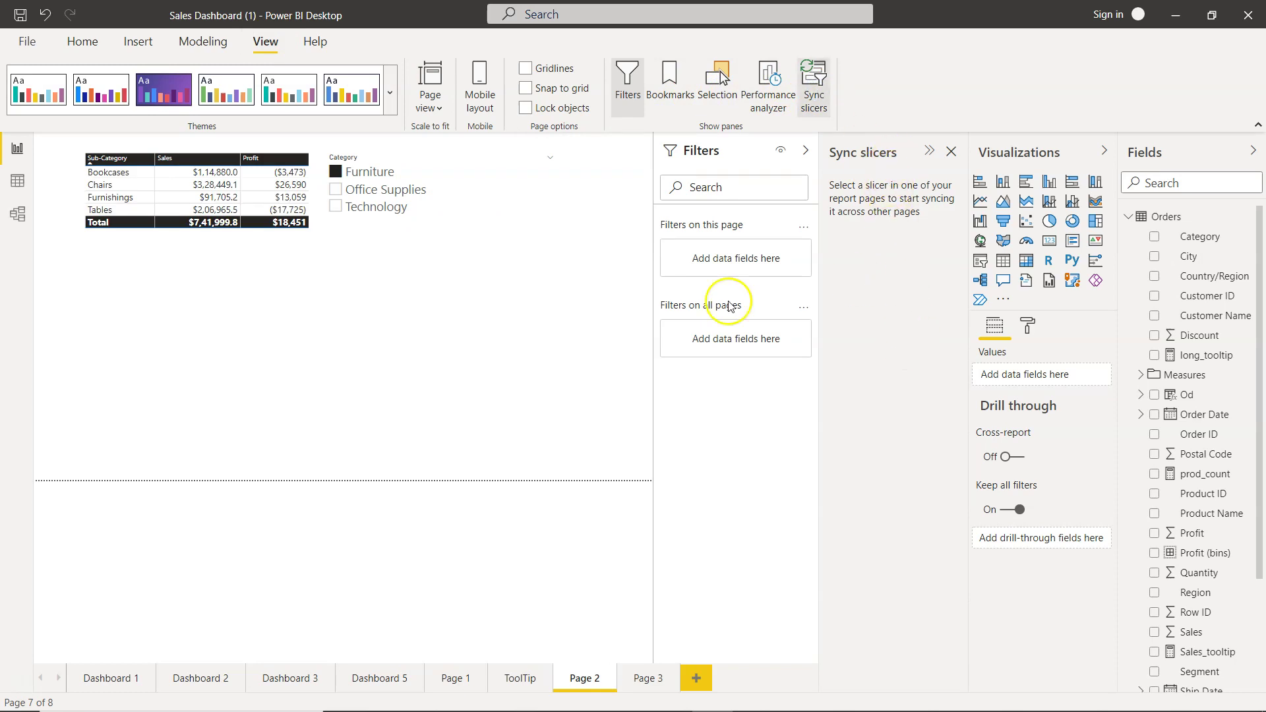
click(482, 244)
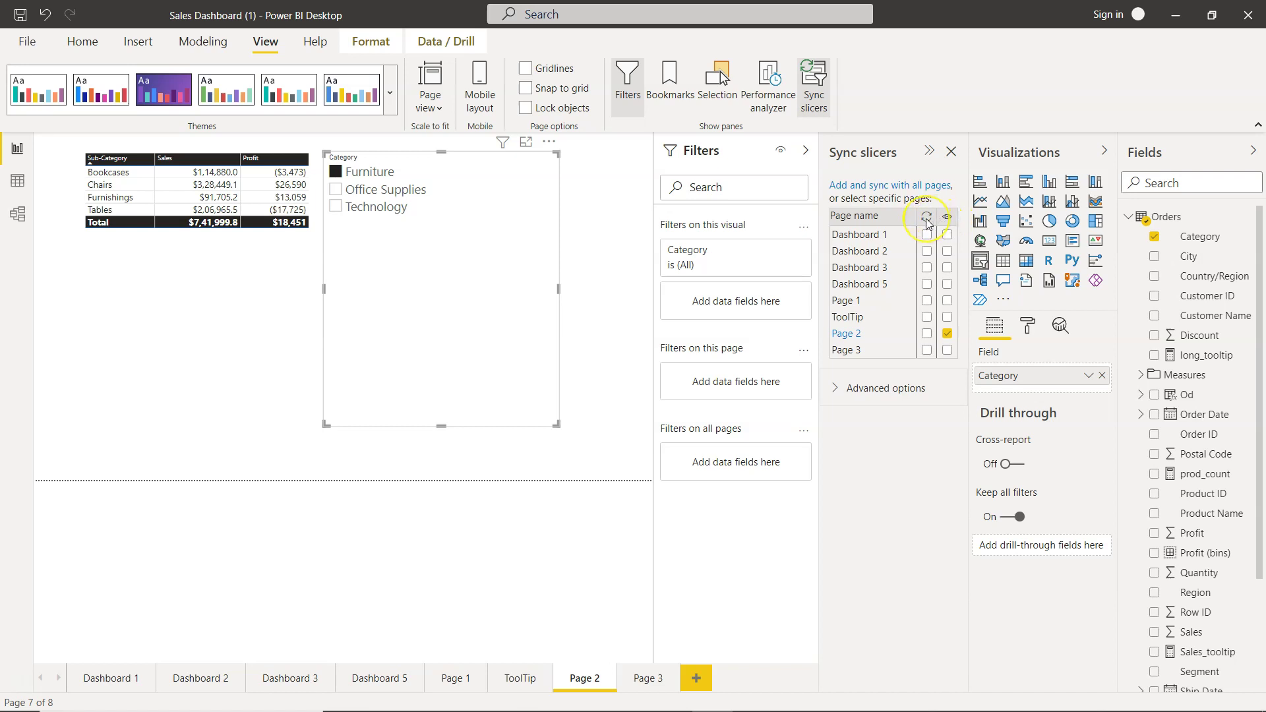
click(947, 334)
click(948, 352)
click(927, 351)
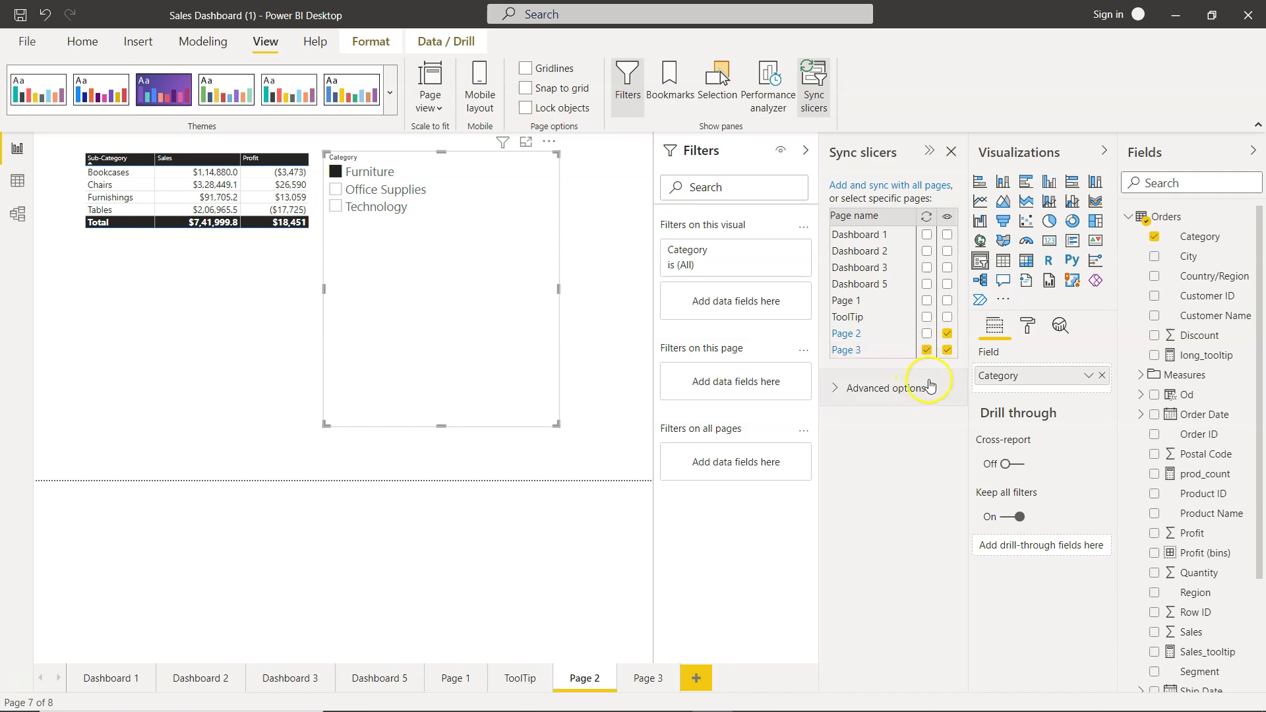
click(926, 352)
click(953, 353)
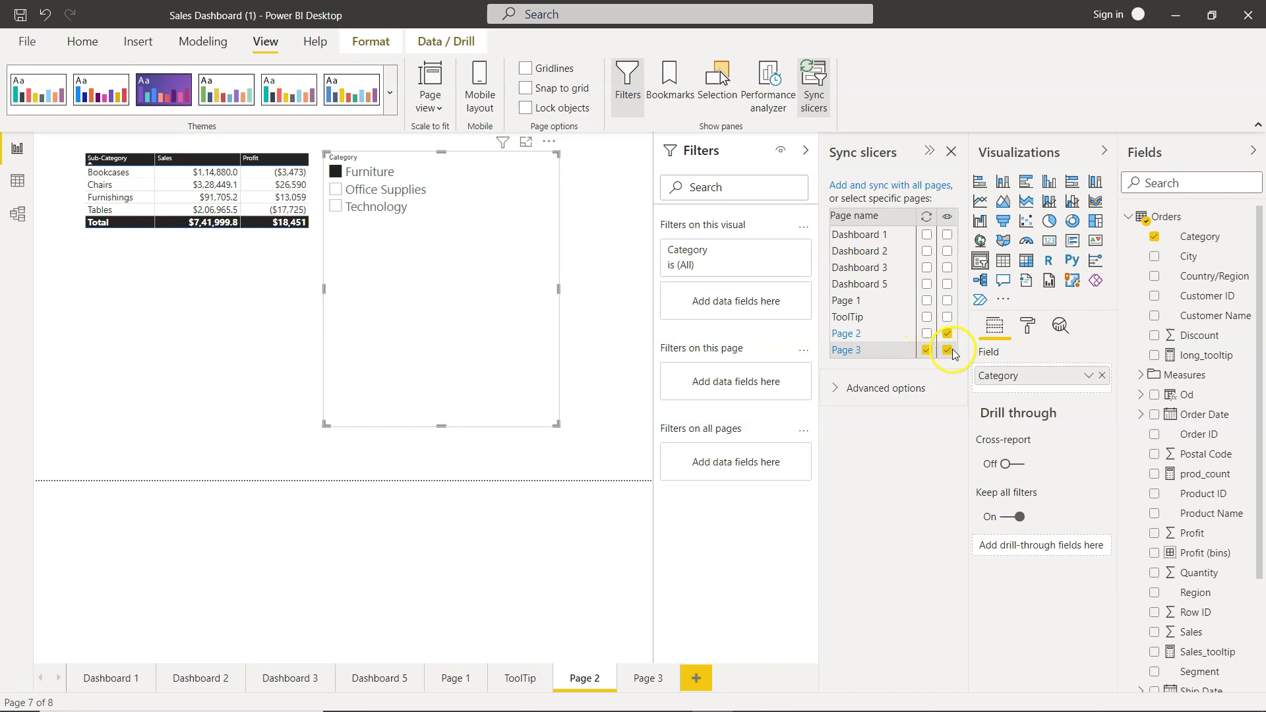
- Choose Office Supplies in the Page 2 slicer and compare with Page 3, still showing Furniture
click(655, 680)
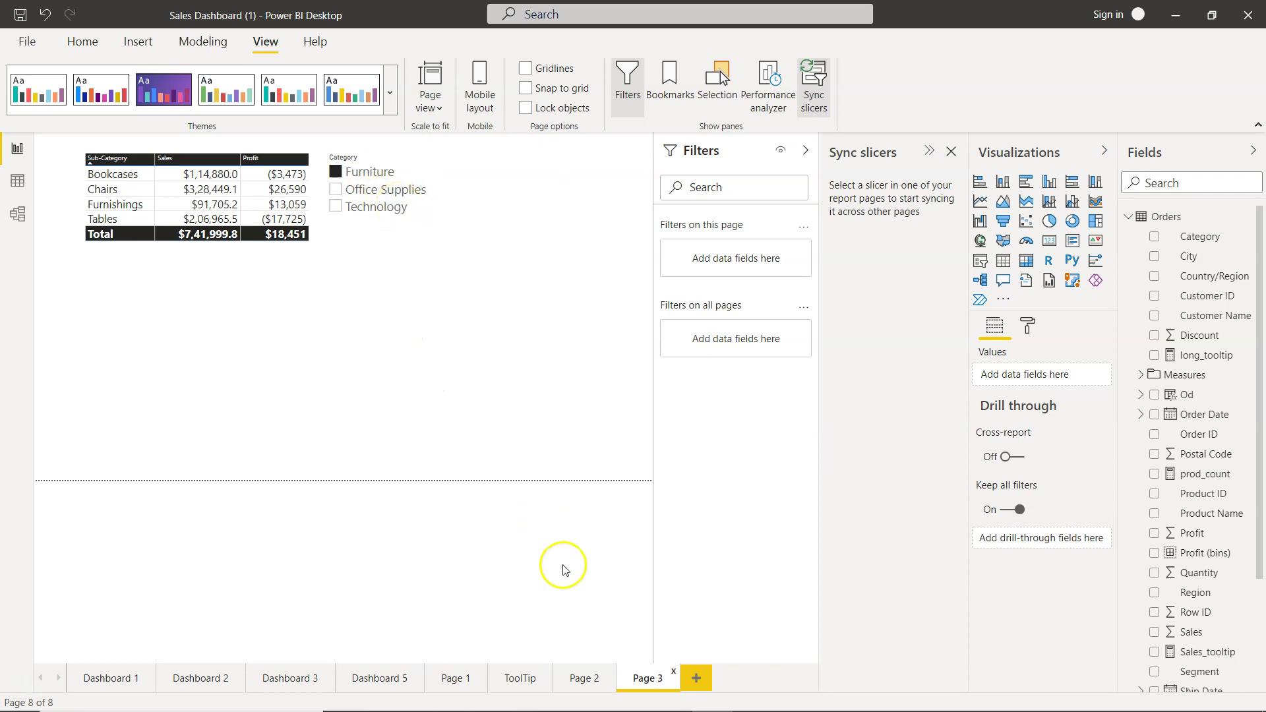
click(590, 679)
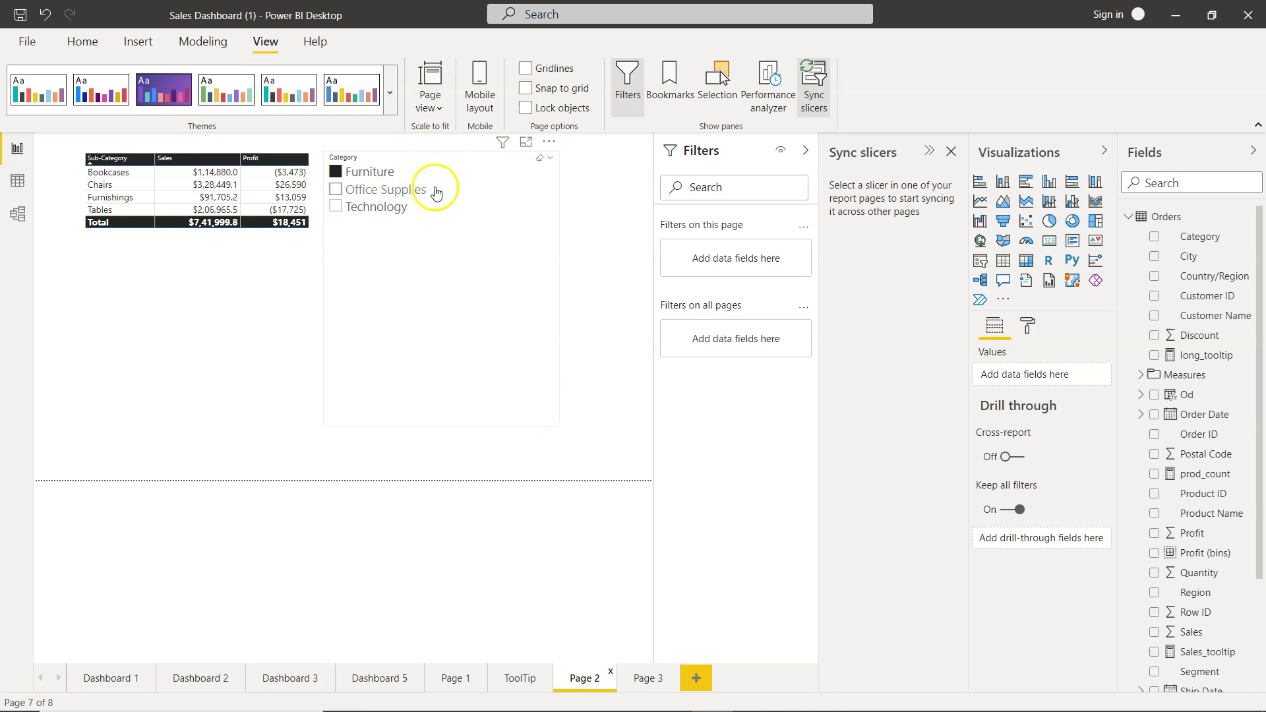
click(402, 193)
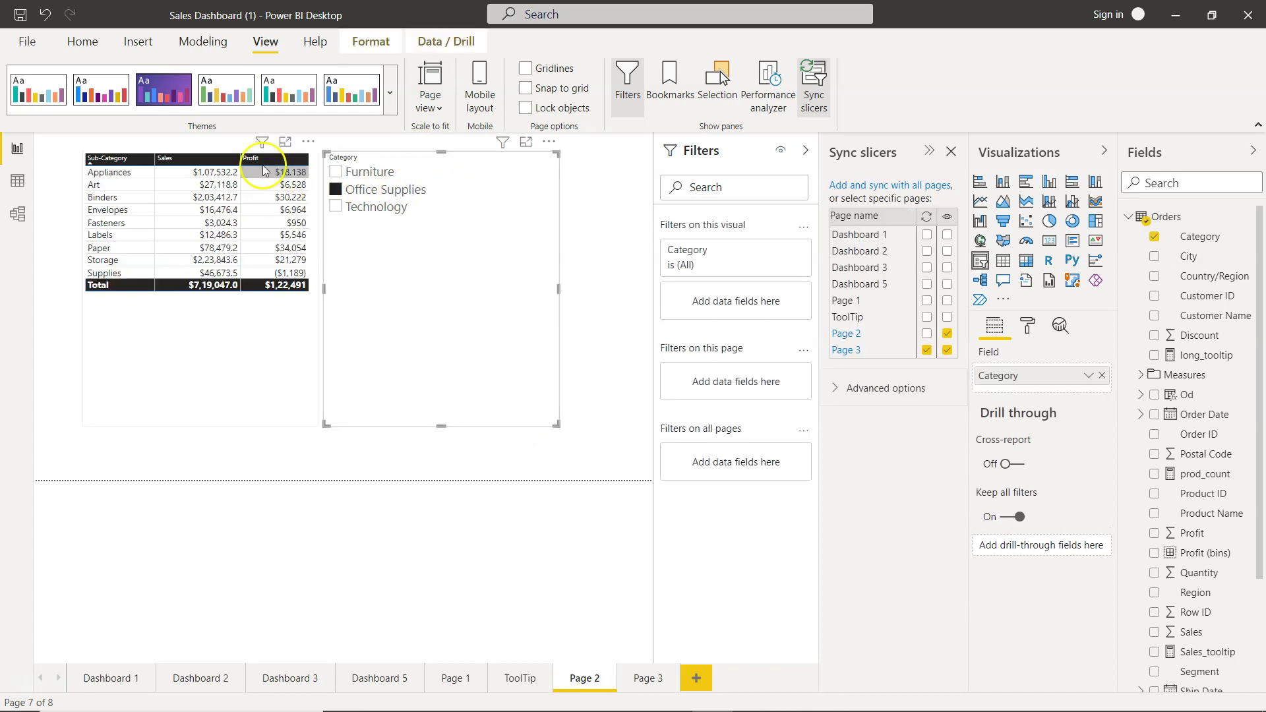
click(648, 680)
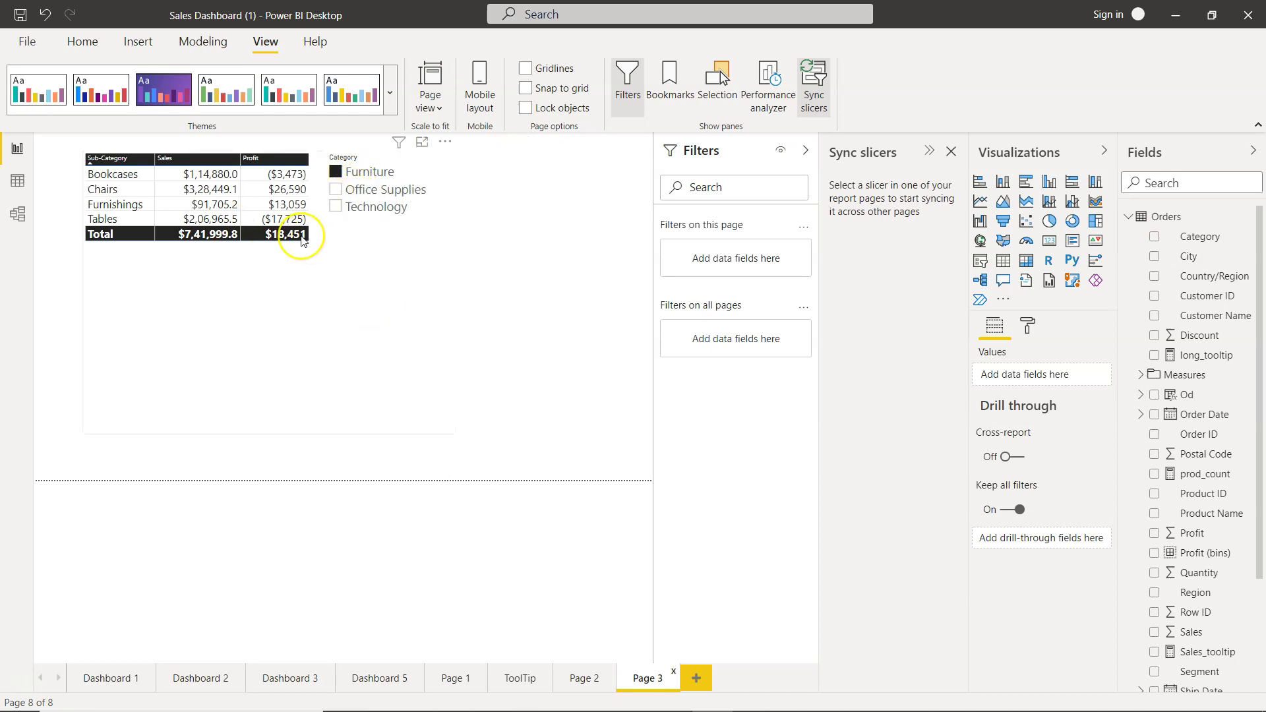
click(417, 302)
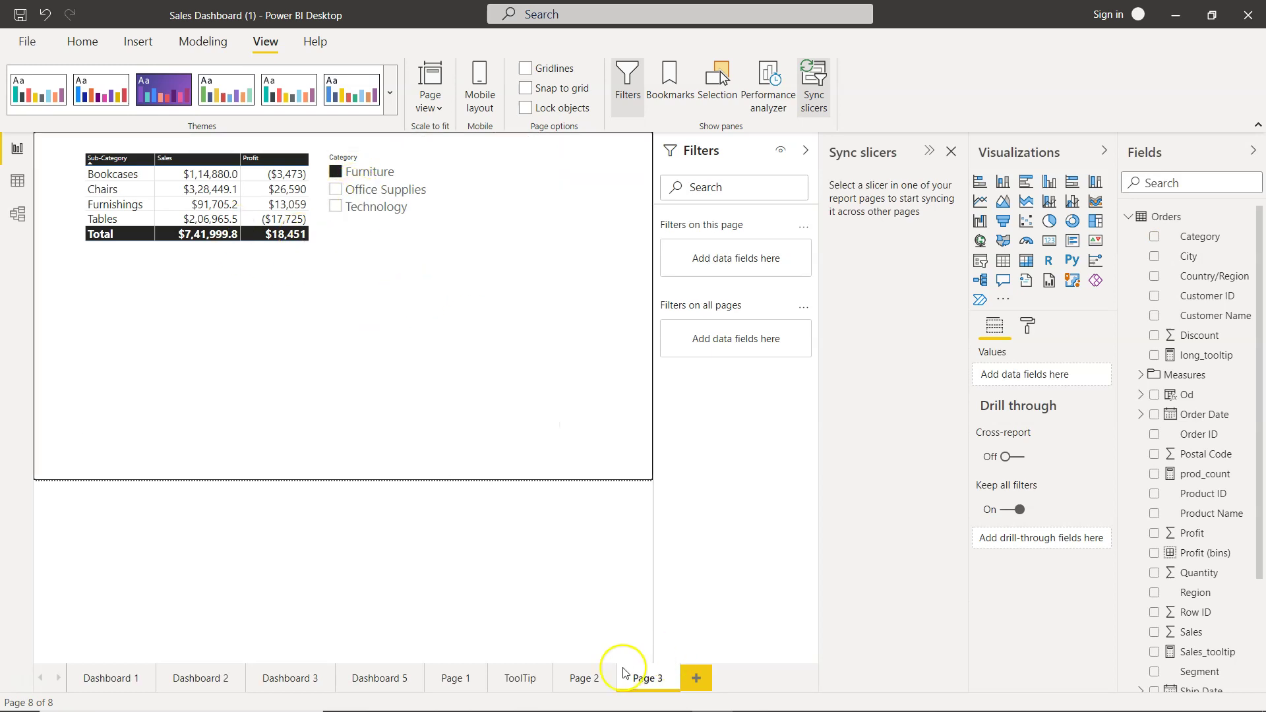
click(585, 678)
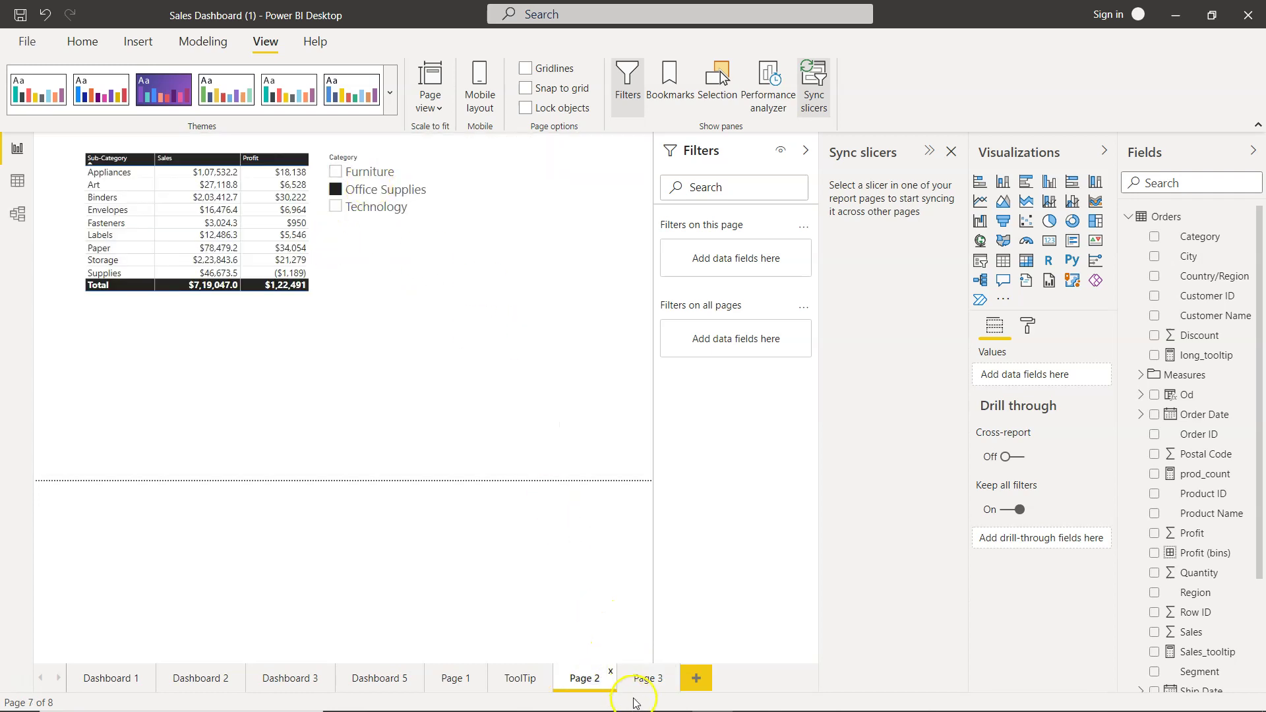
- Tick Page 2's sync box so the Category slicer syncs on both pages
click(420, 239)
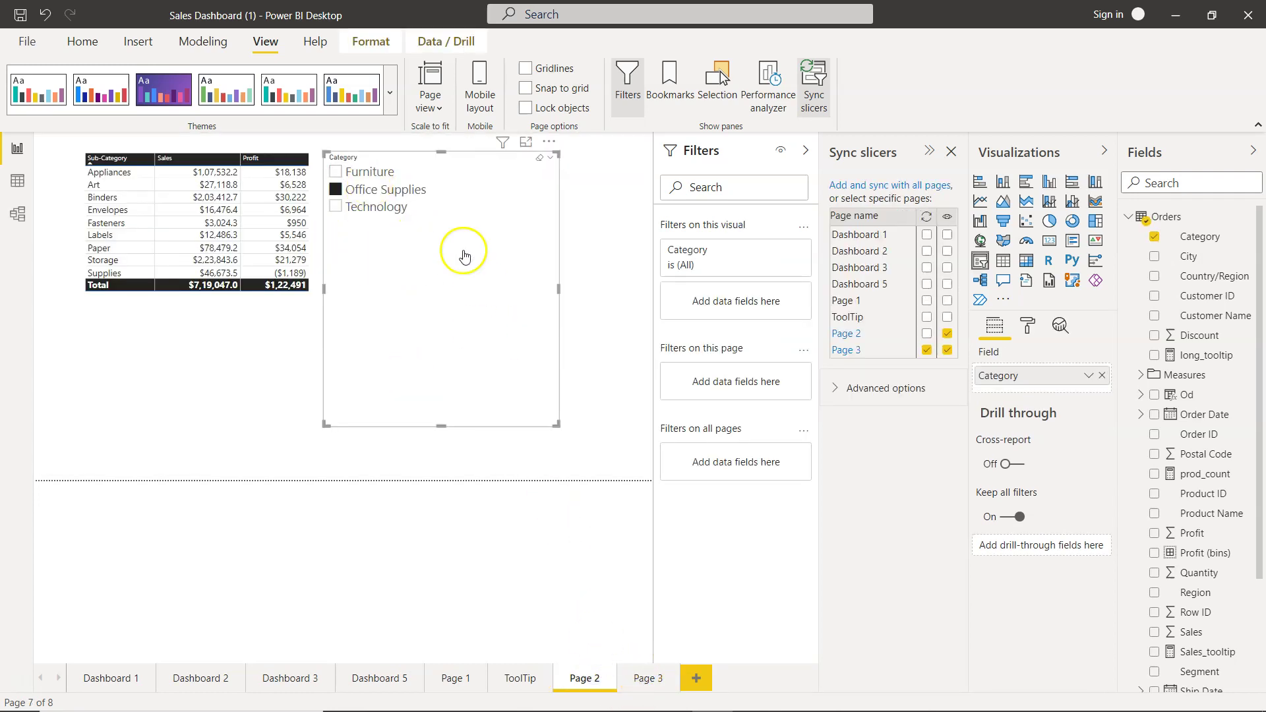
click(927, 349)
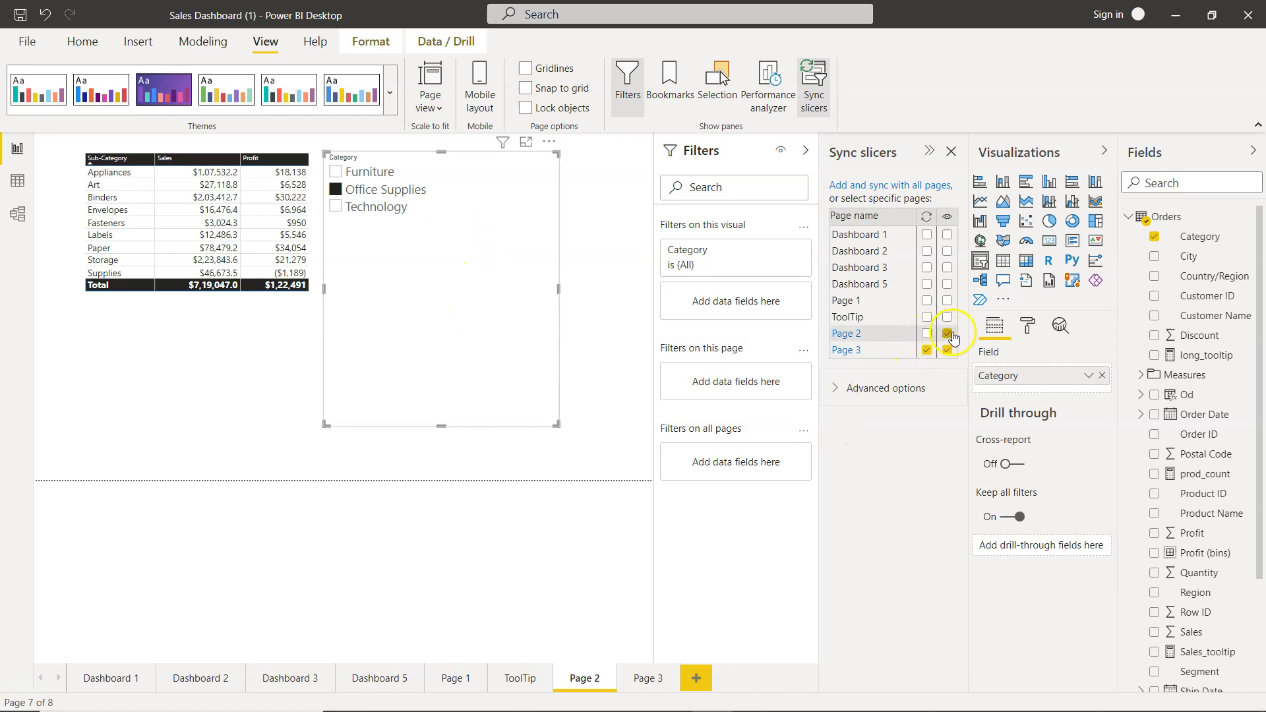
click(947, 333)
click(653, 680)
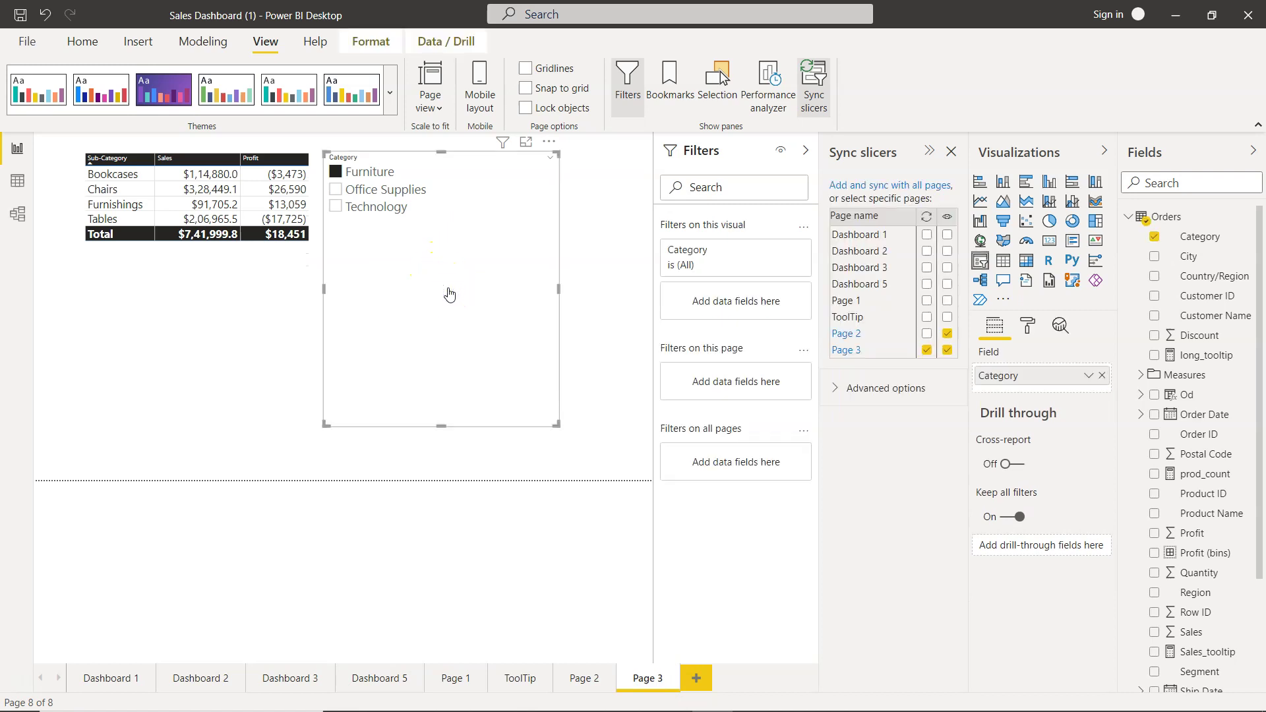
click(926, 334)
- Pick Technology on Page 3, then Furniture on Page 2, confirming Page 3 follows
click(375, 207)
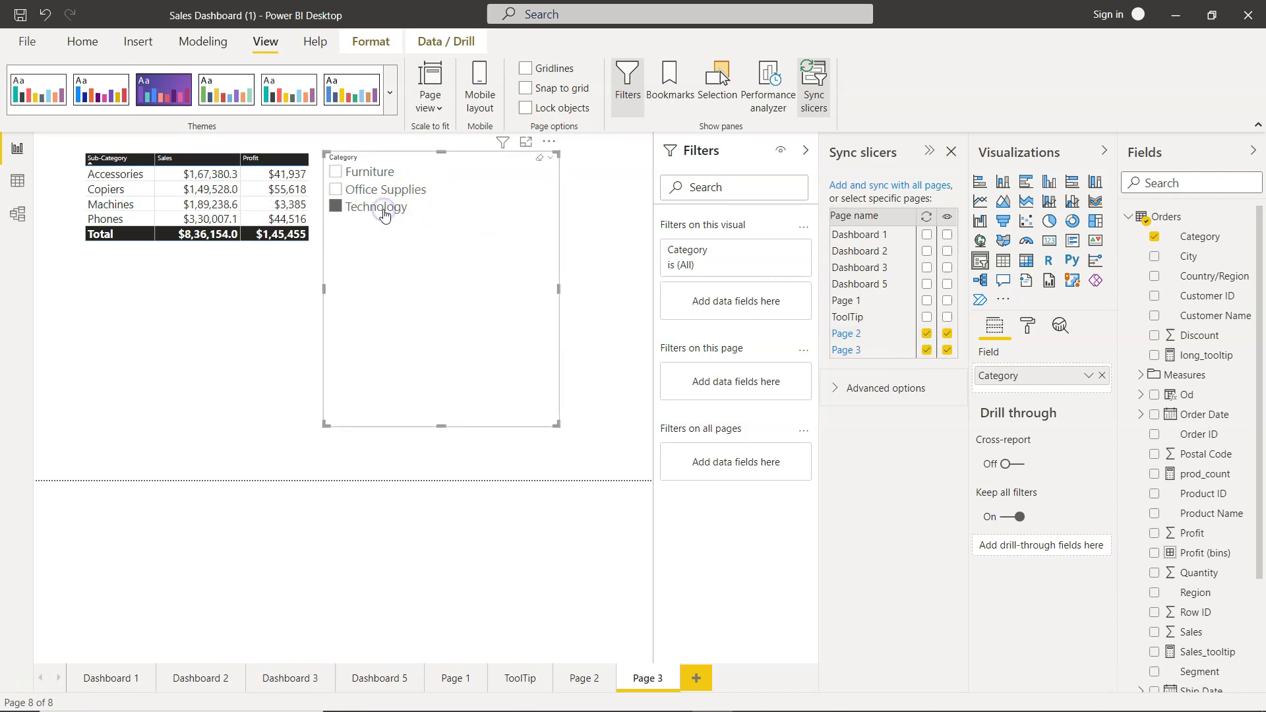
click(583, 678)
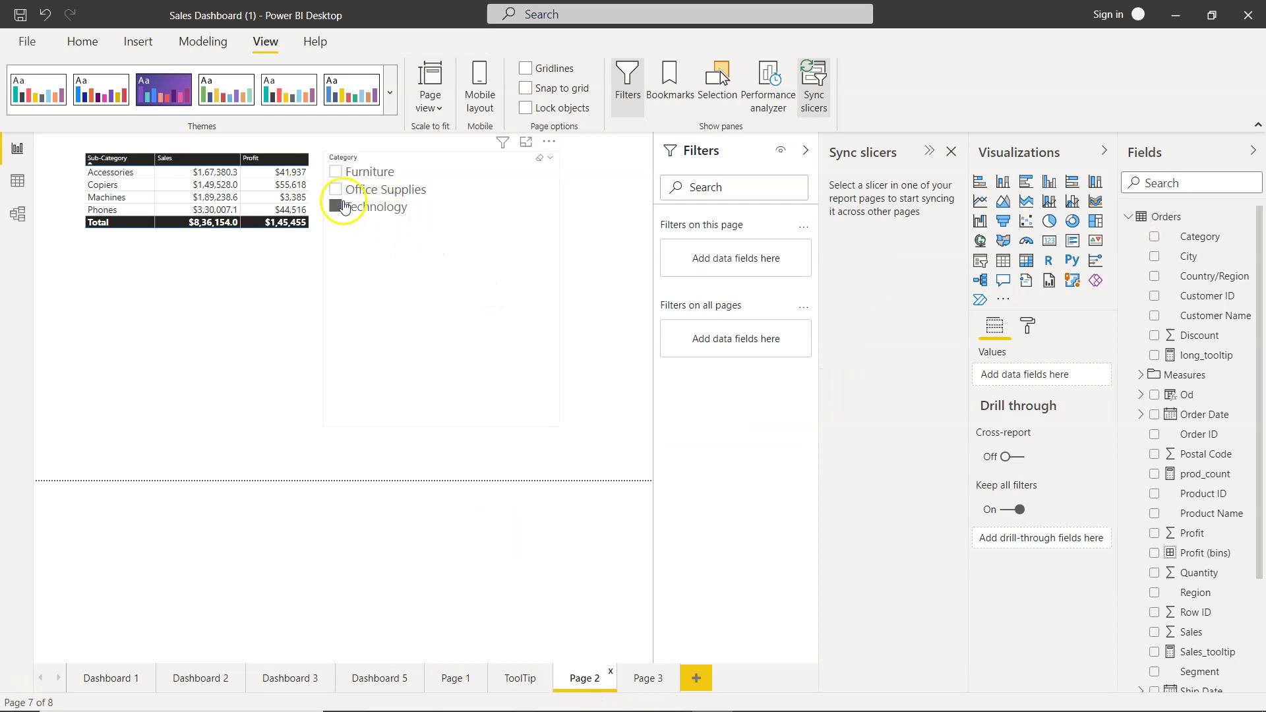
click(370, 173)
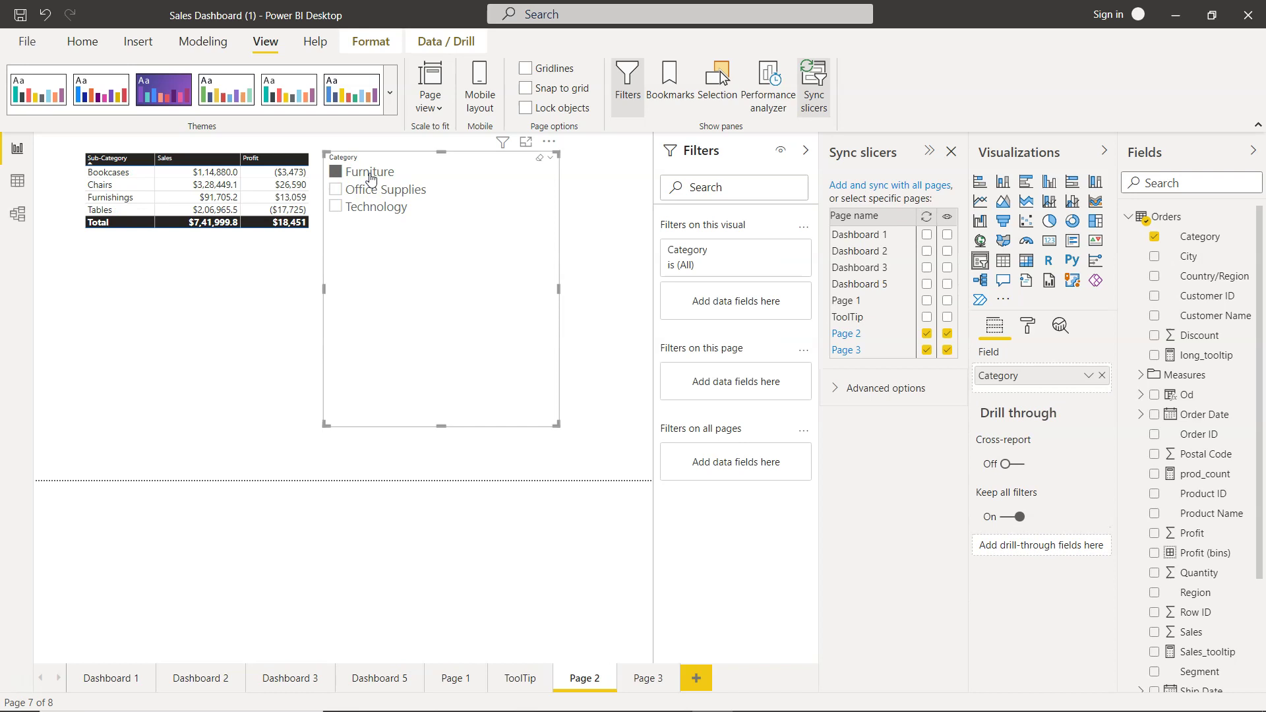
click(649, 678)
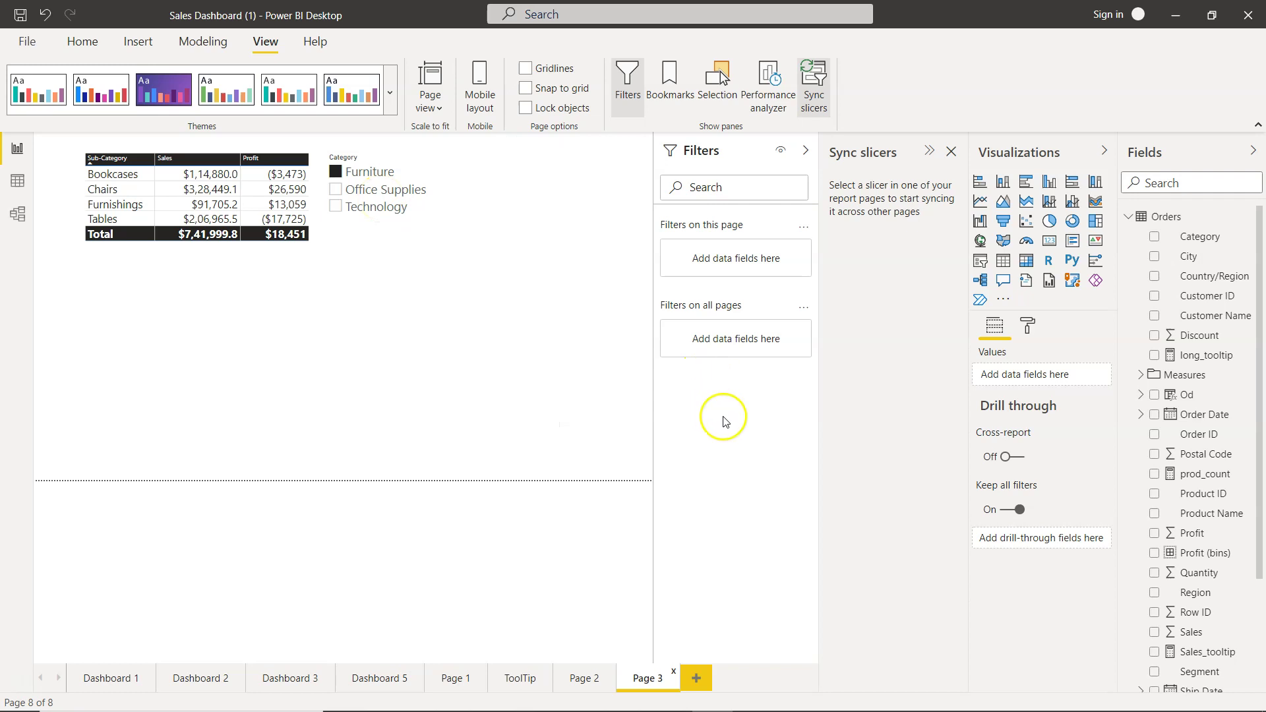
- Untick Page 3's visibility box for the Category slicer, leaving it synced
click(526, 287)
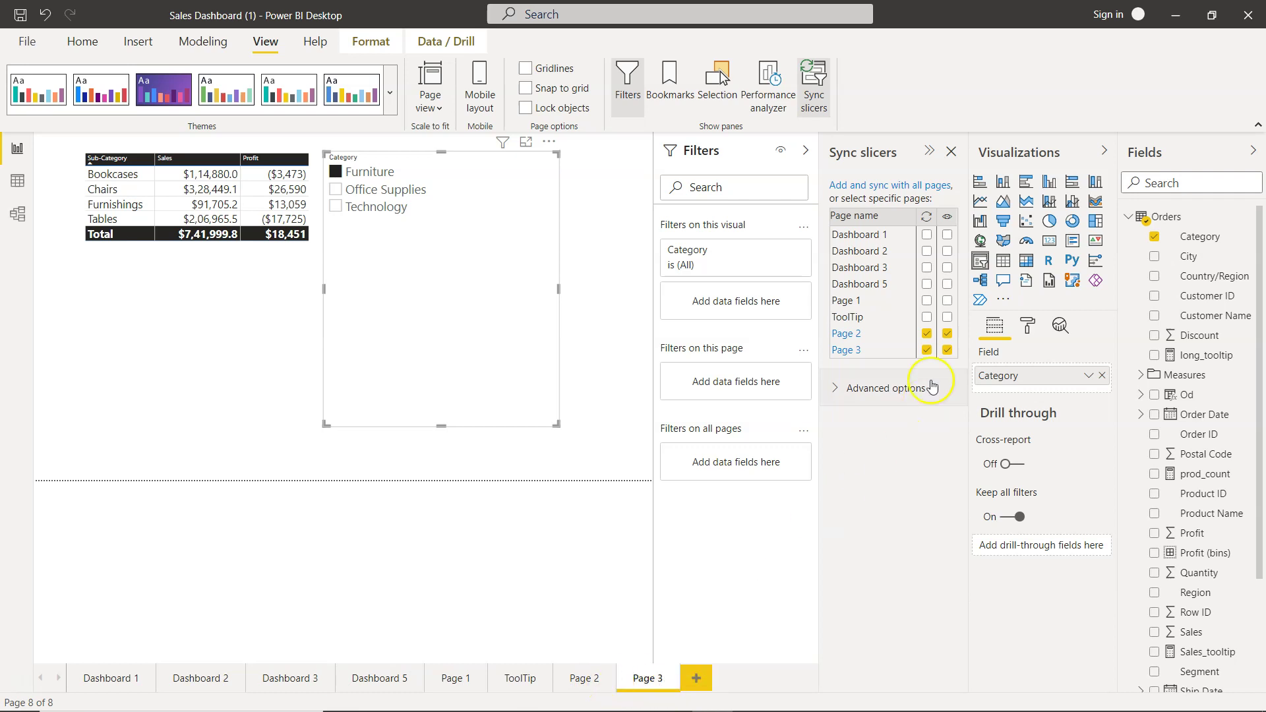
click(947, 351)
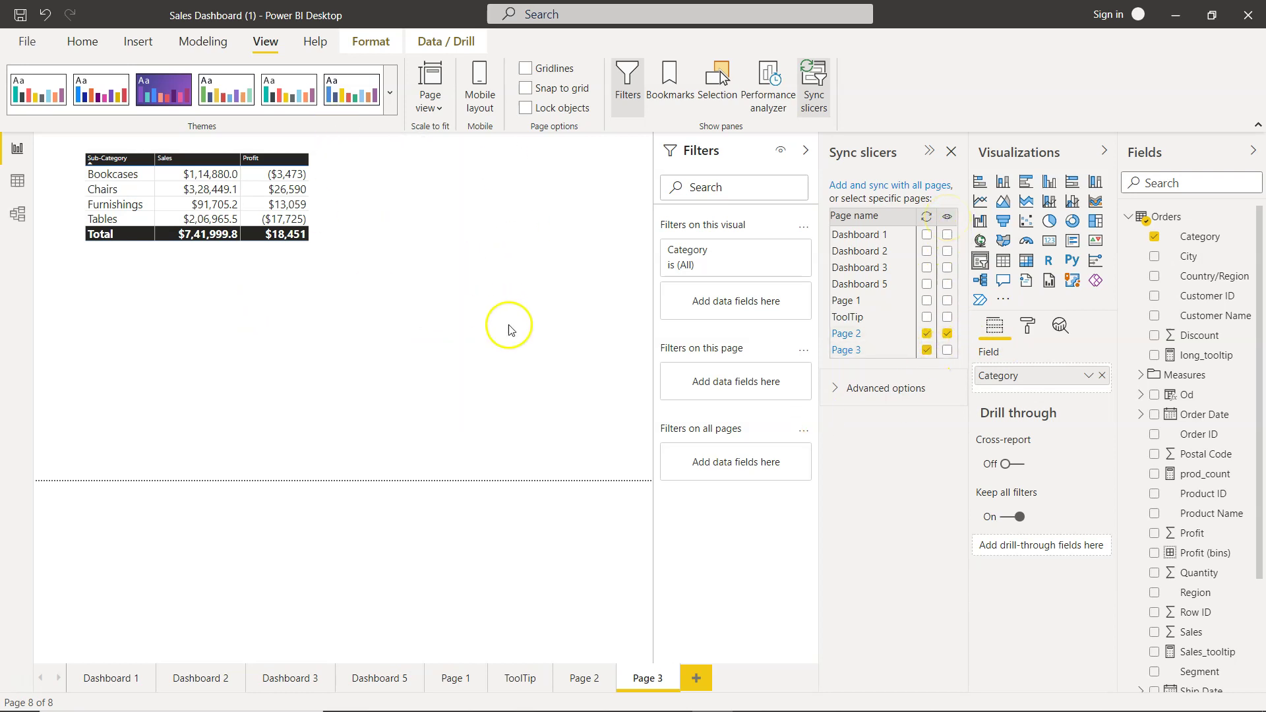
- Pick Office Supplies in the Page 2 slicer and confirm Page 3's table totals $7,19,047.0
click(589, 687)
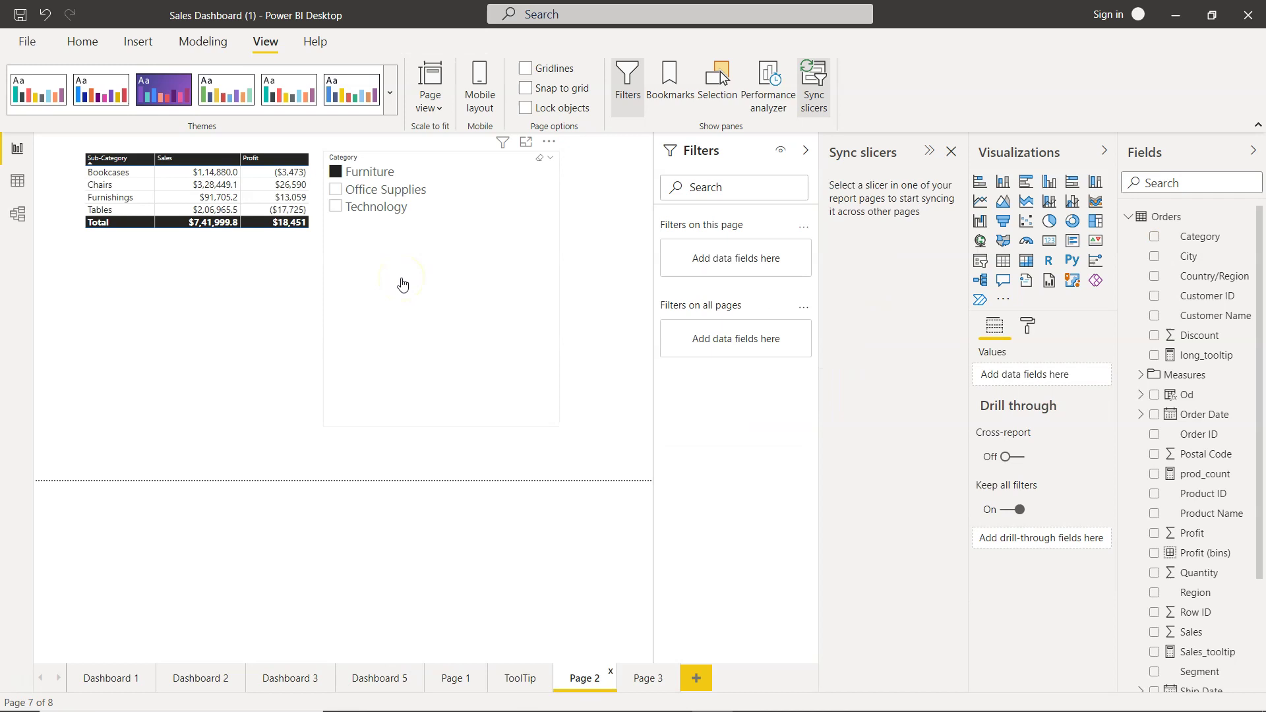
click(403, 285)
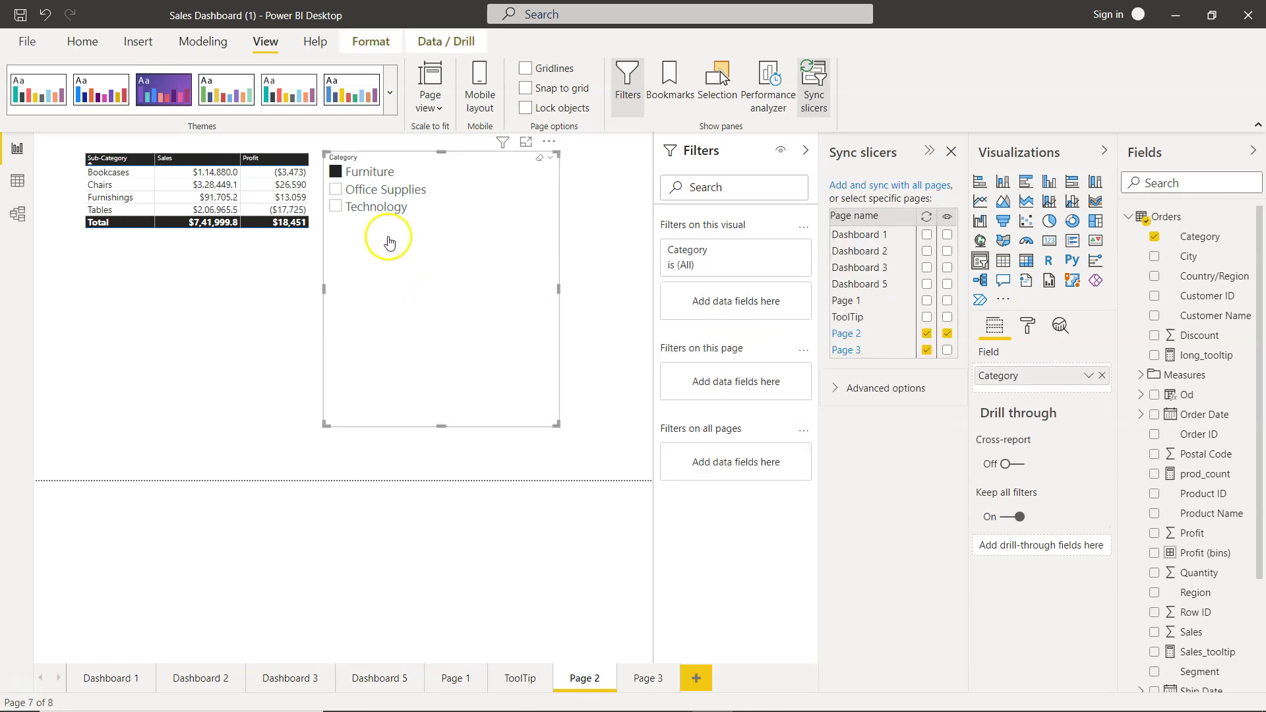
click(381, 190)
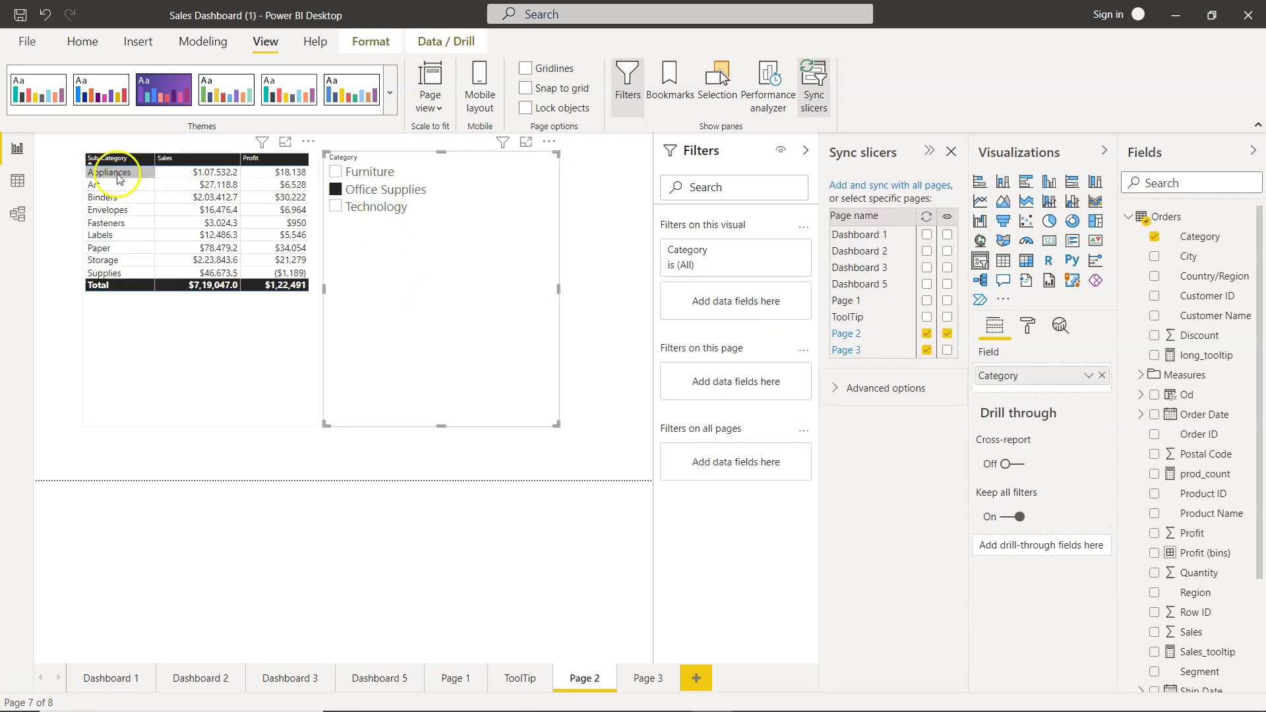
click(647, 677)
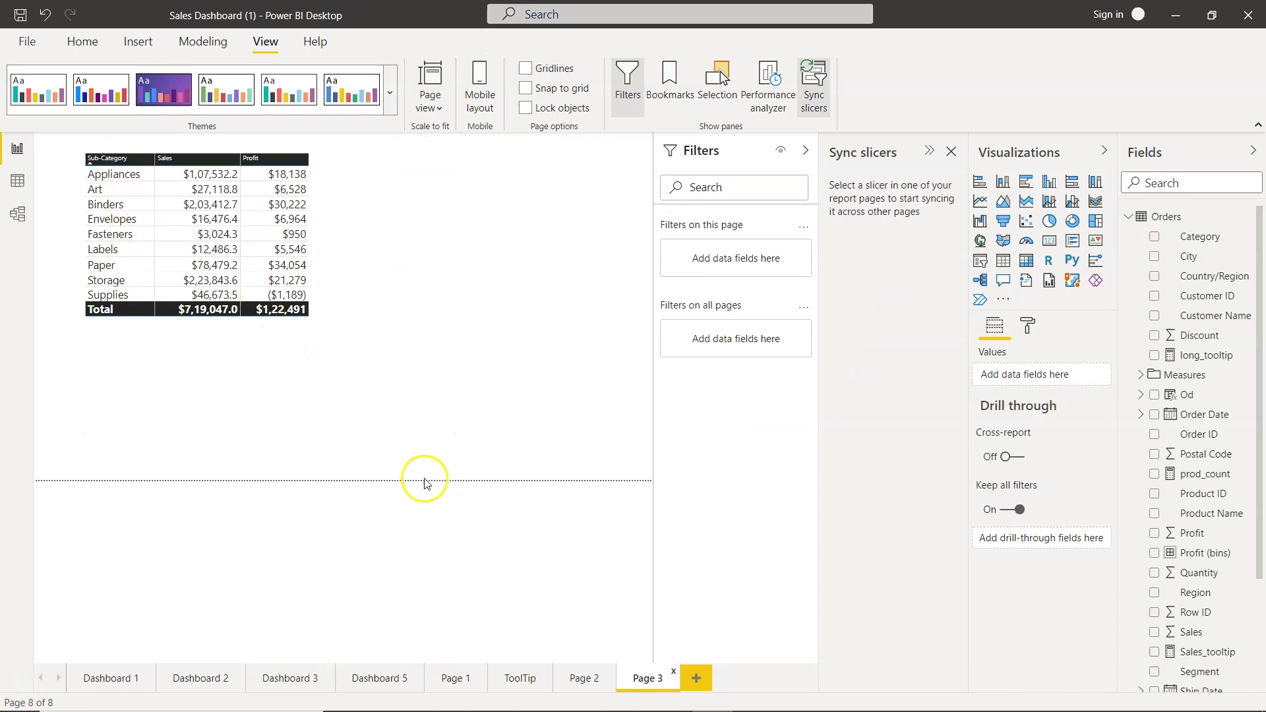
- On Page 2, inspect the Category slicer's sync and visibility checkboxes for Pages 2 and 3
click(588, 686)
click(403, 262)
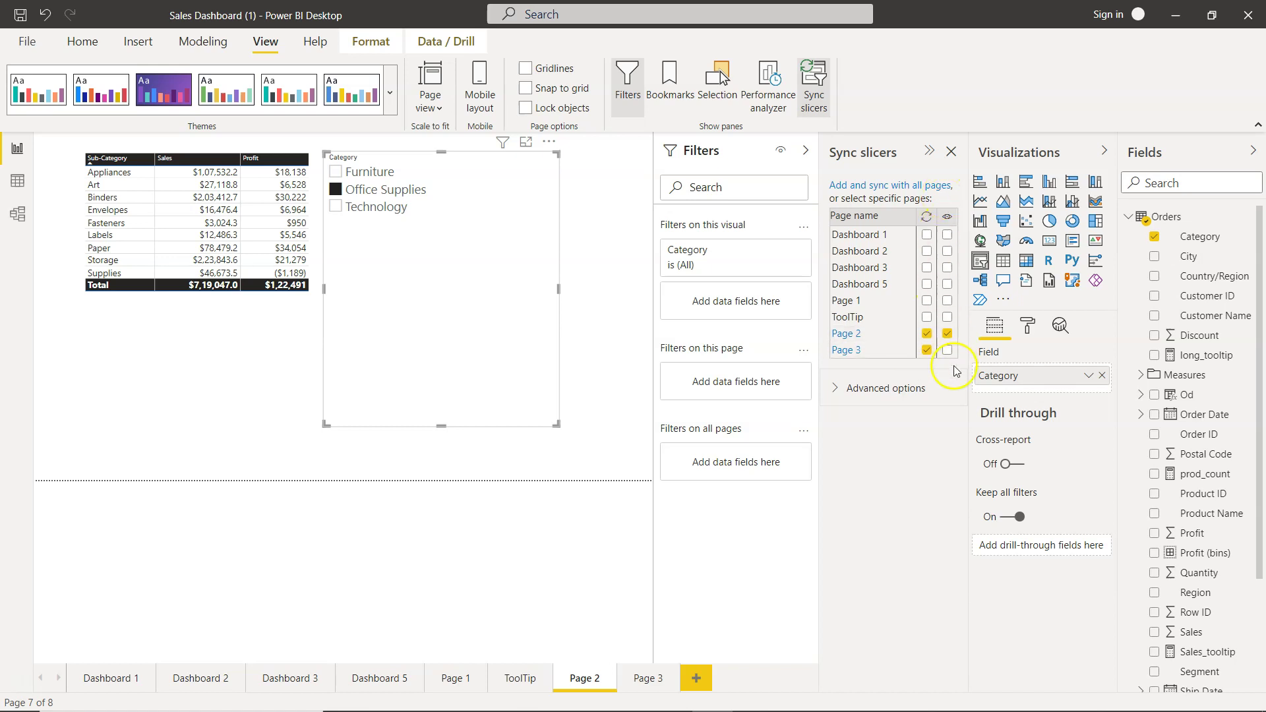
click(956, 389)
click(932, 336)
click(941, 338)
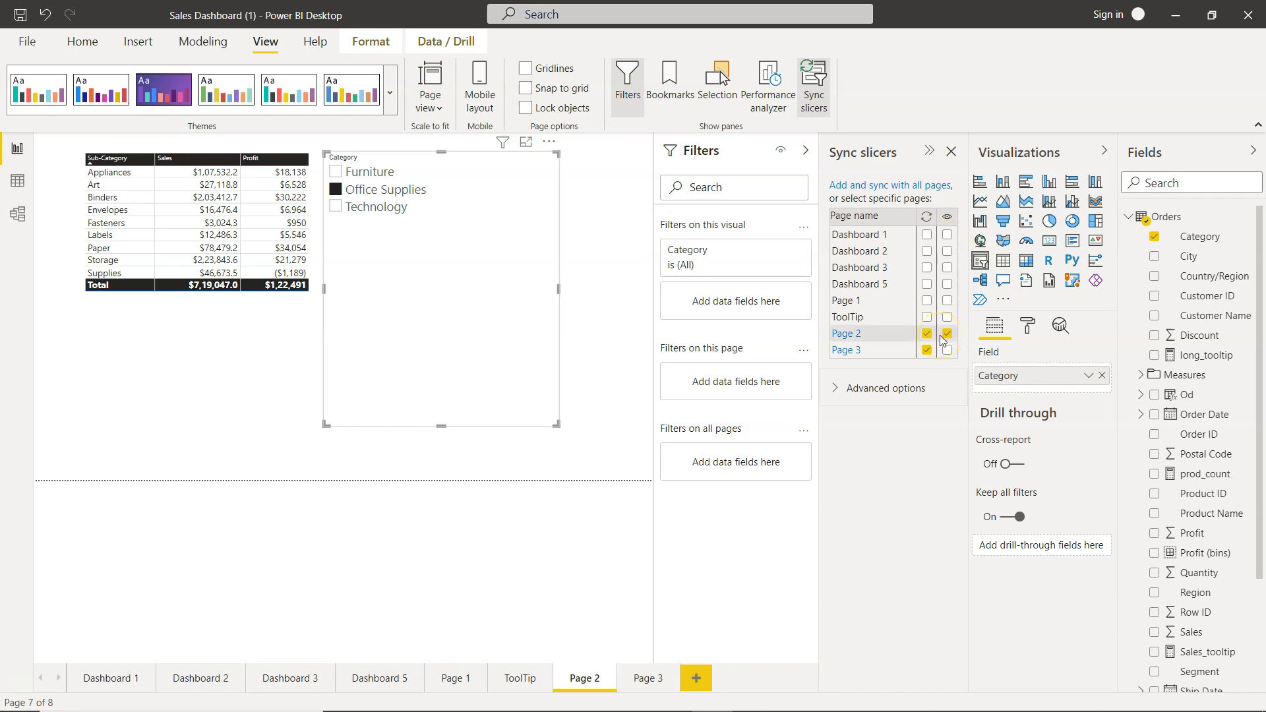